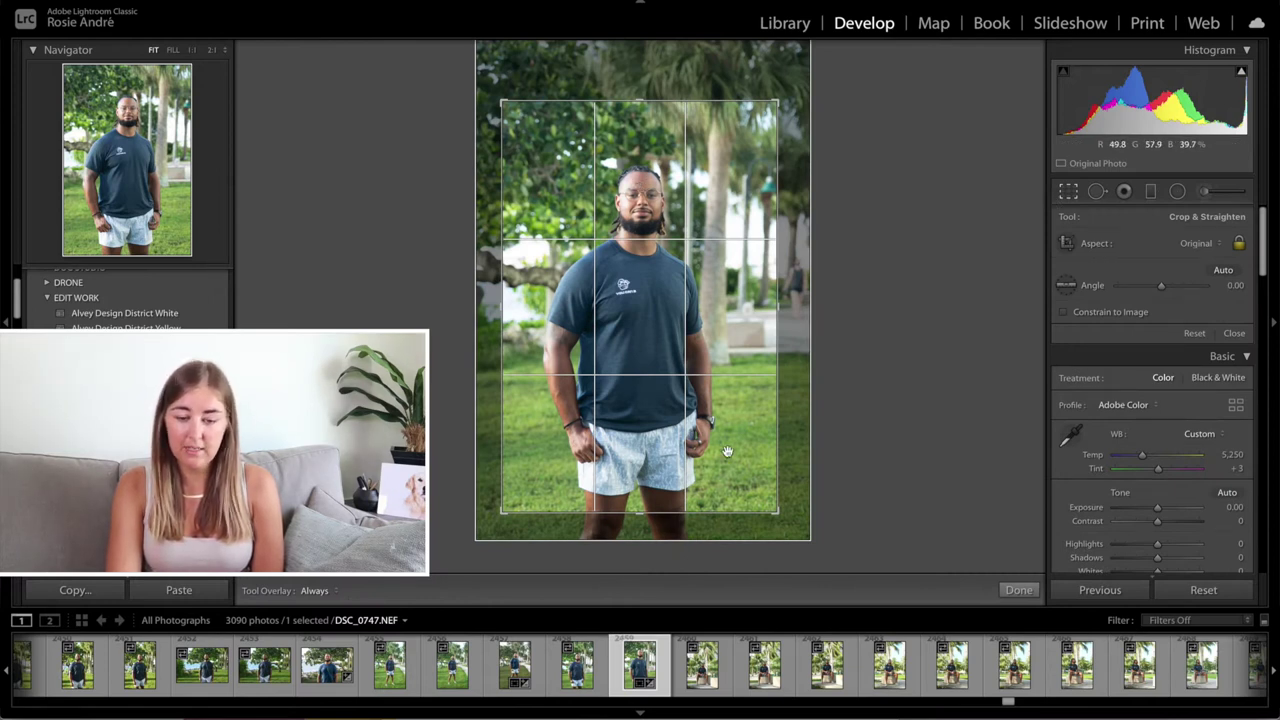
Apply the portrait crop and compare the photo side by side with its before version.
left_click(1018, 590)
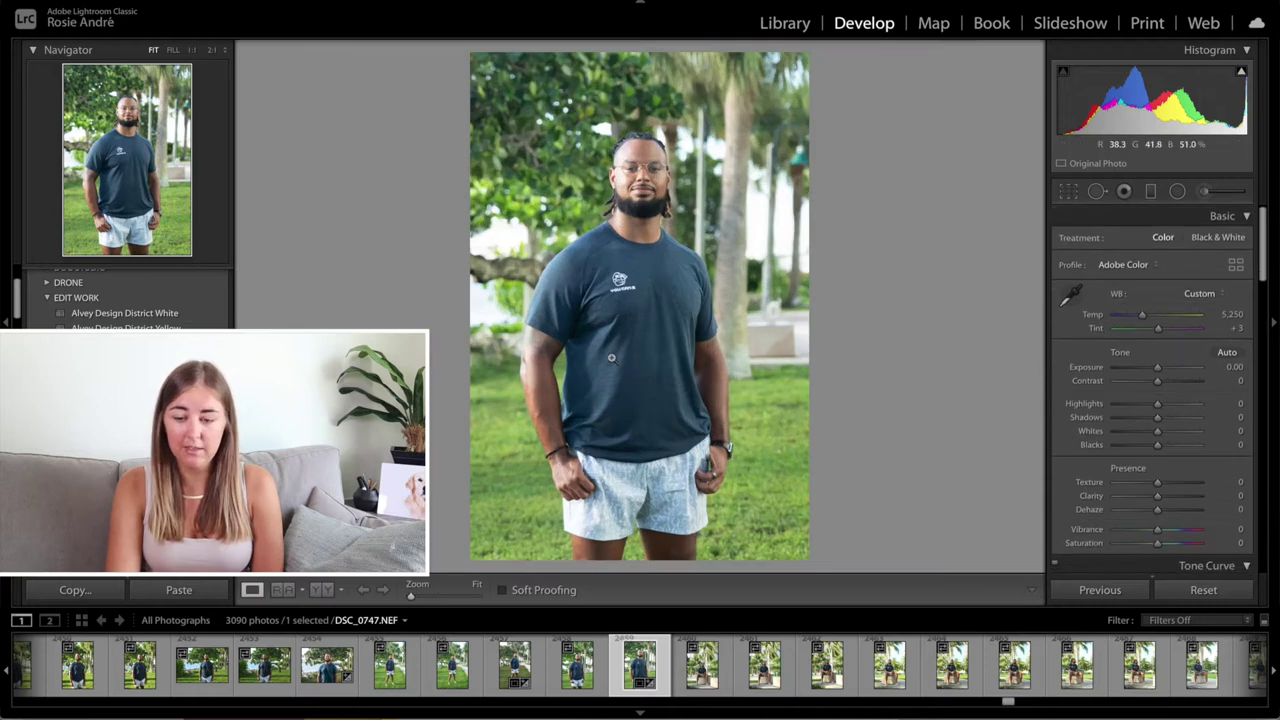
left_click(321, 589)
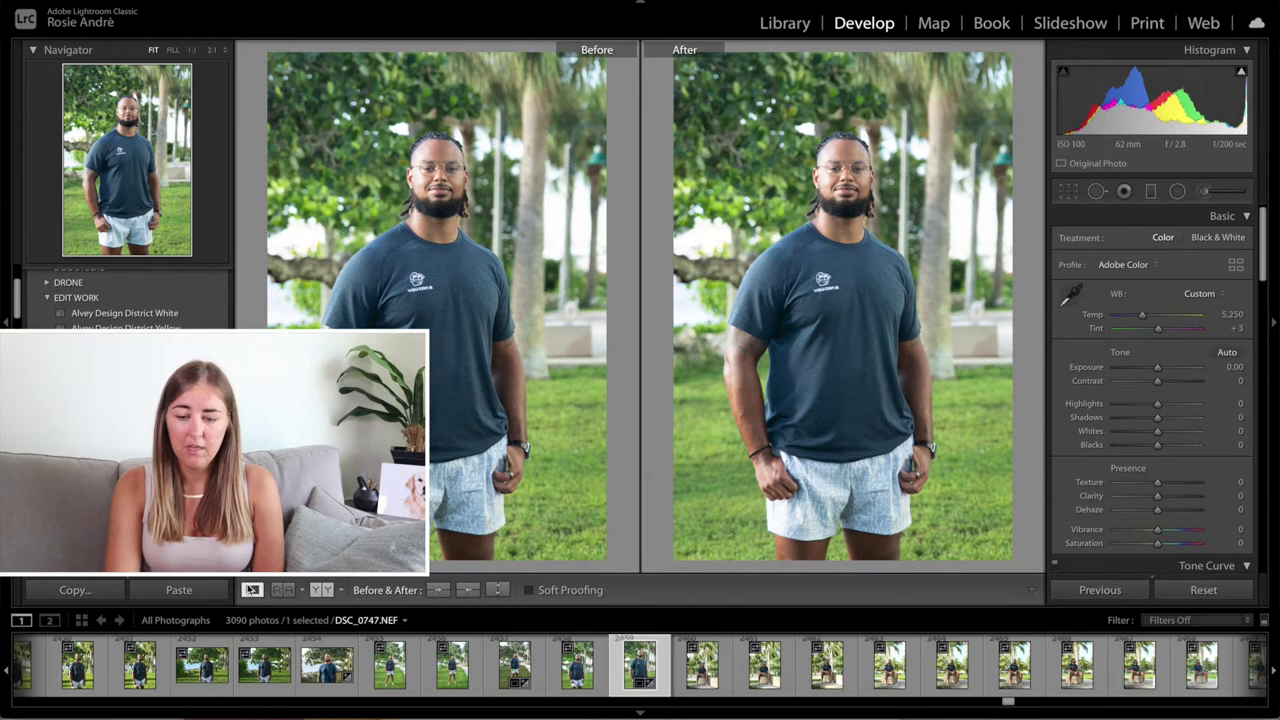
key("y")
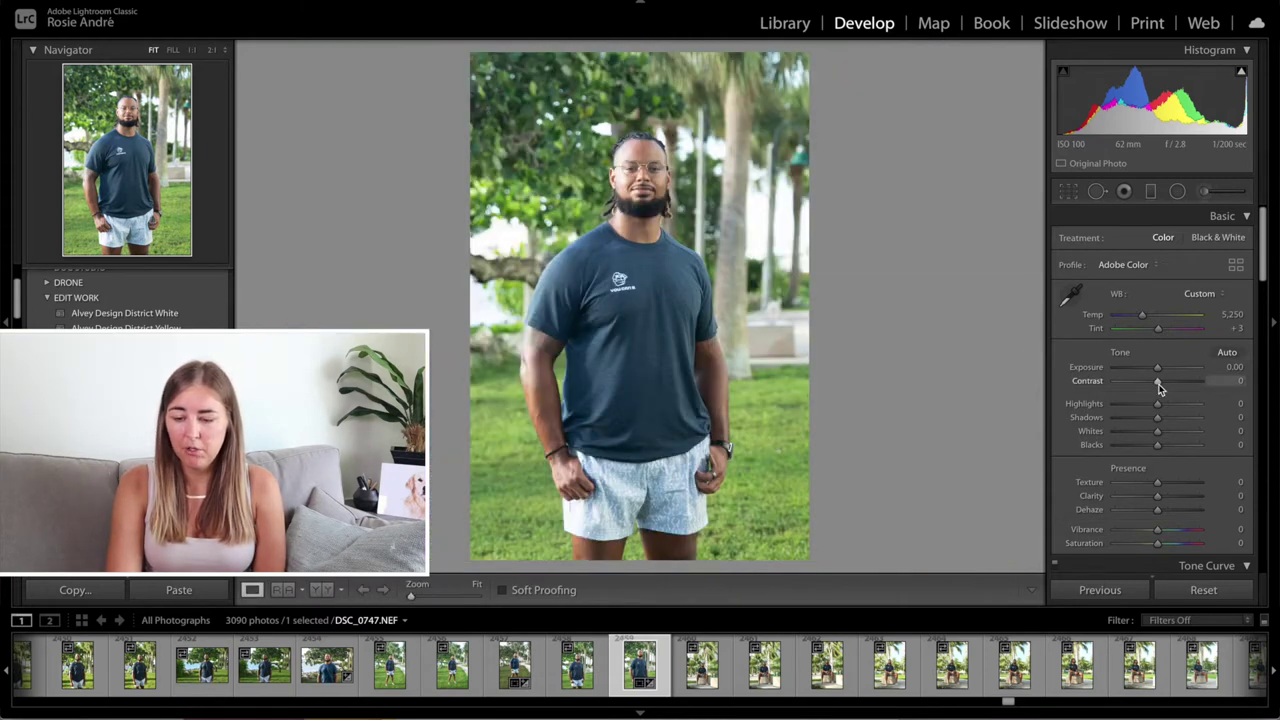
Set Contrast to +30 and Highlights to −100, checking the highlight effect on the man's face at 1:1.
left_click_drag(1158, 383, 1171, 387)
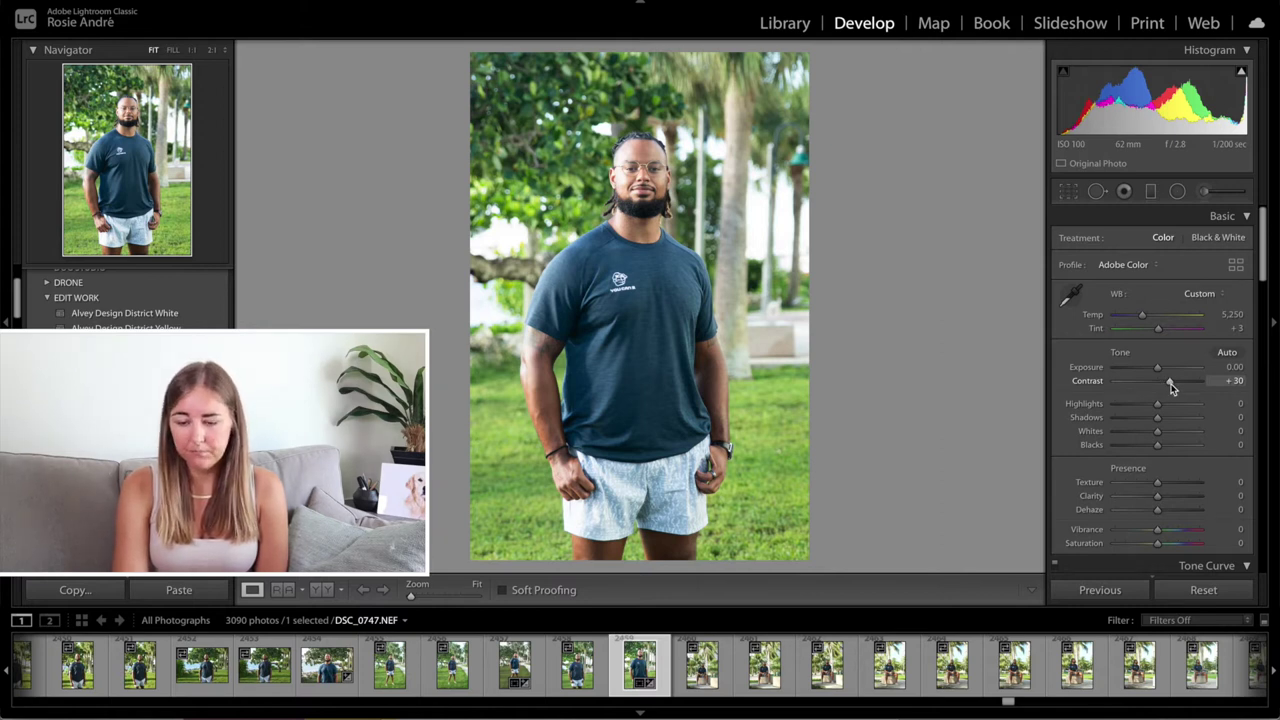
left_click_drag(1158, 405, 1054, 409)
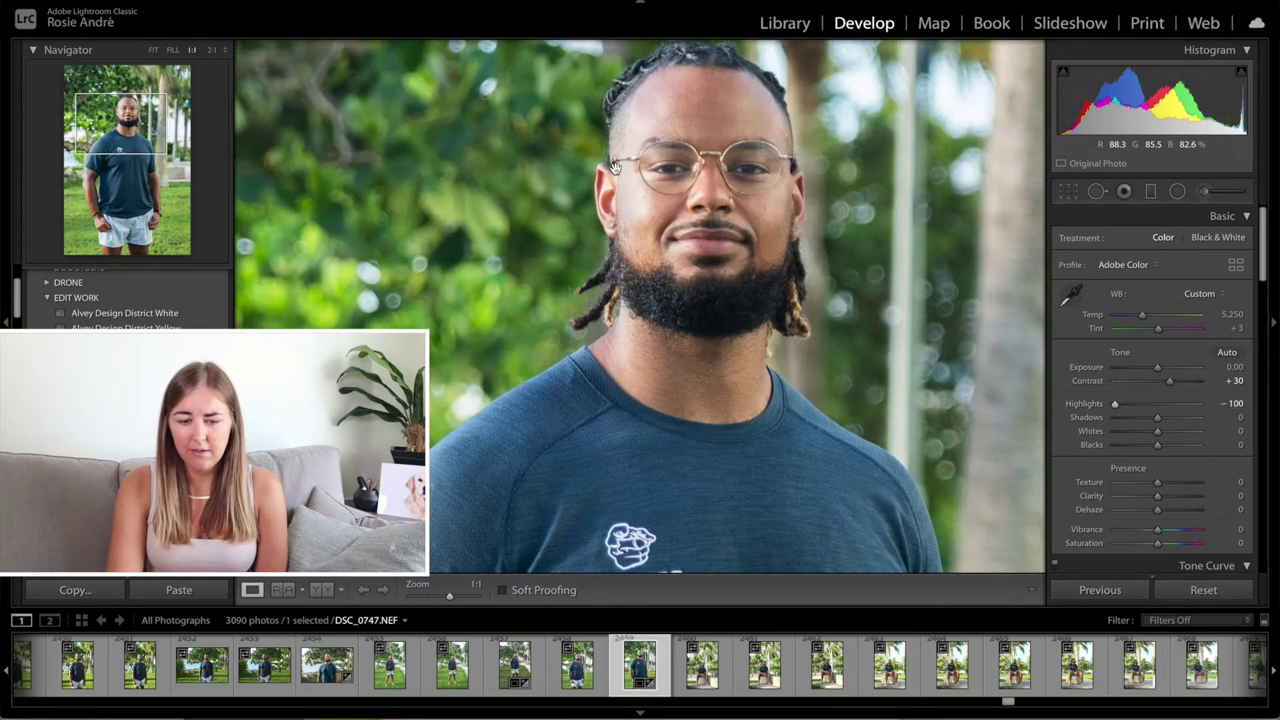
left_click(616, 170)
double_click(1115, 405)
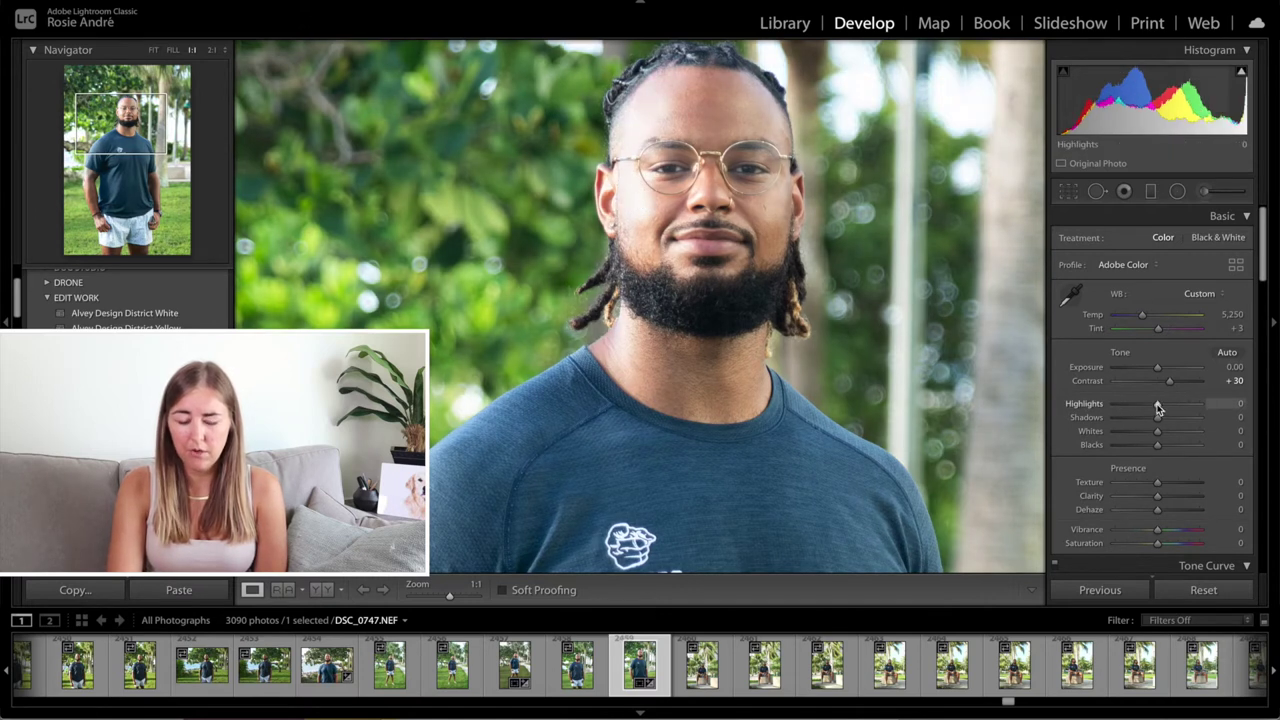
left_click_drag(1158, 407, 992, 405)
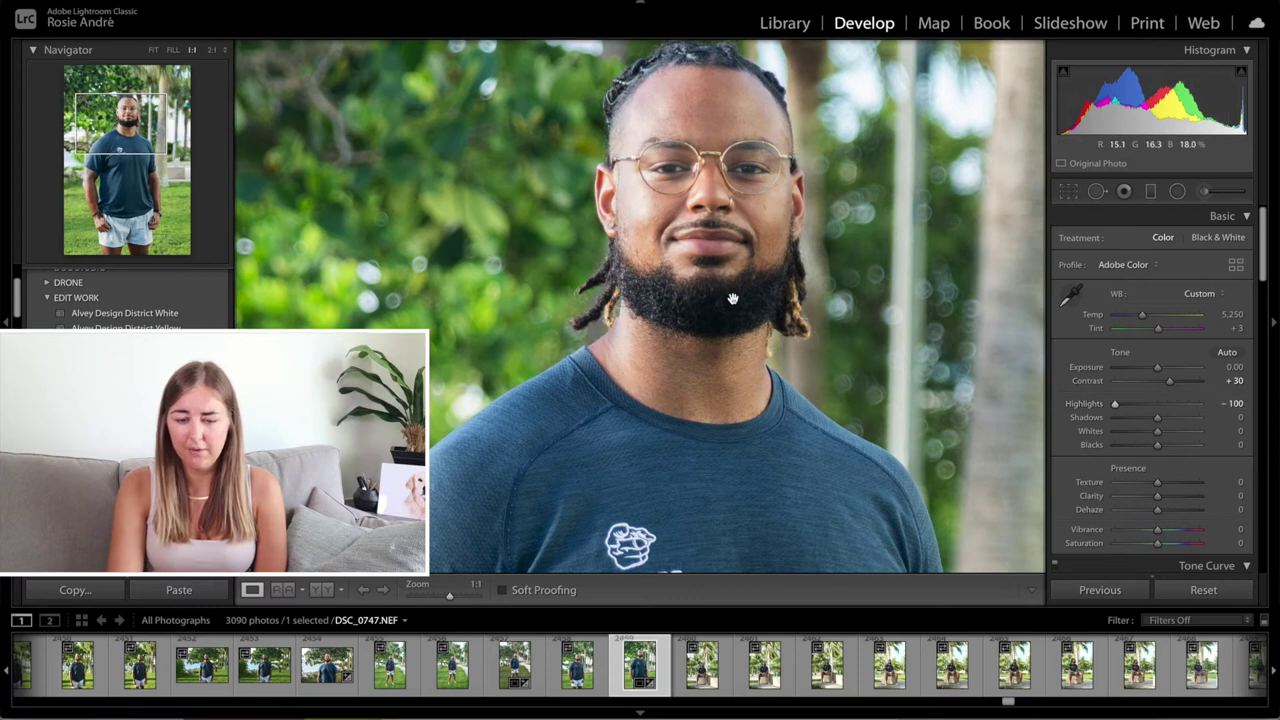
left_click(692, 226)
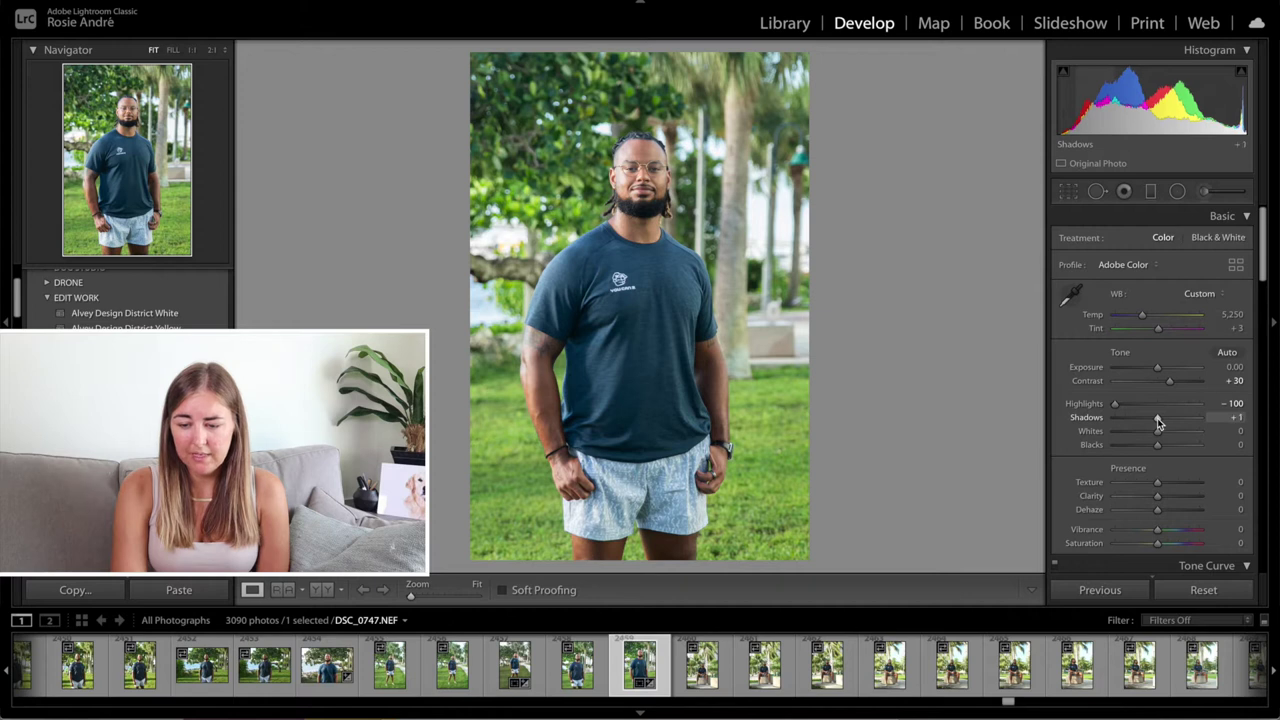
Set Shadows to +20 and Blacks to −30, checking the beard and shirt detail up close.
left_click_drag(1158, 422, 1165, 424)
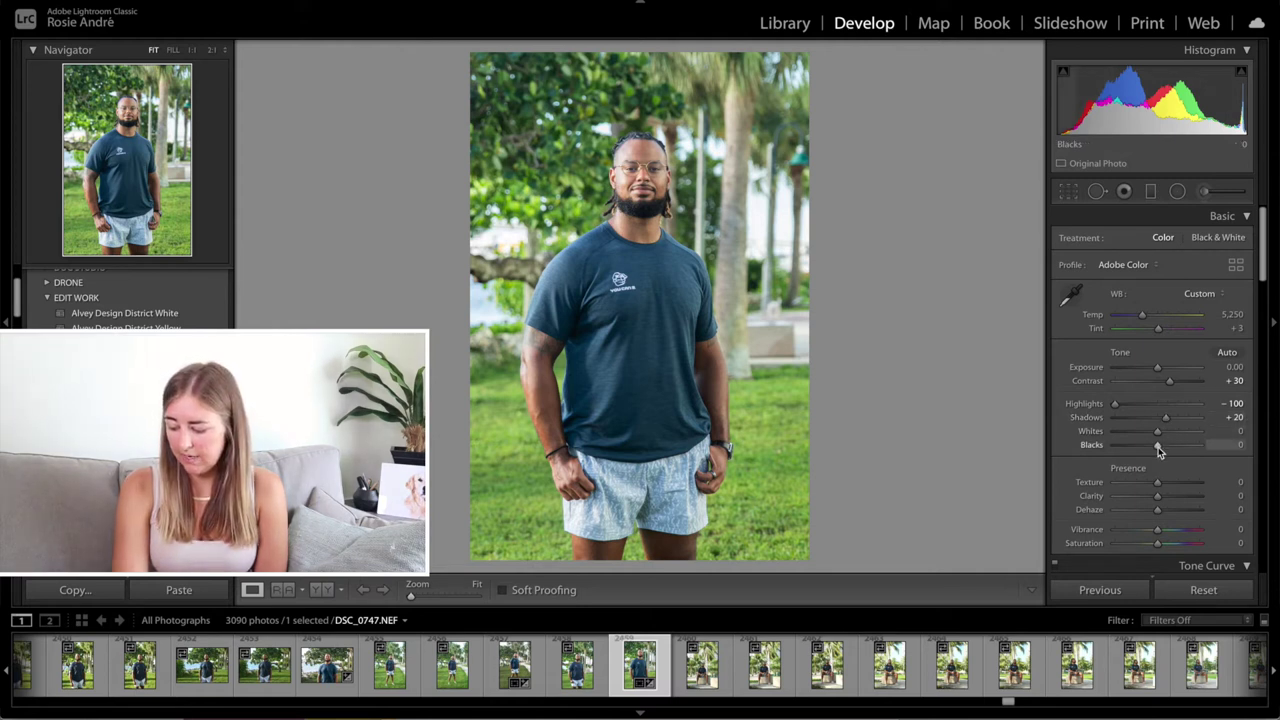
left_click_drag(1157, 447, 1145, 451)
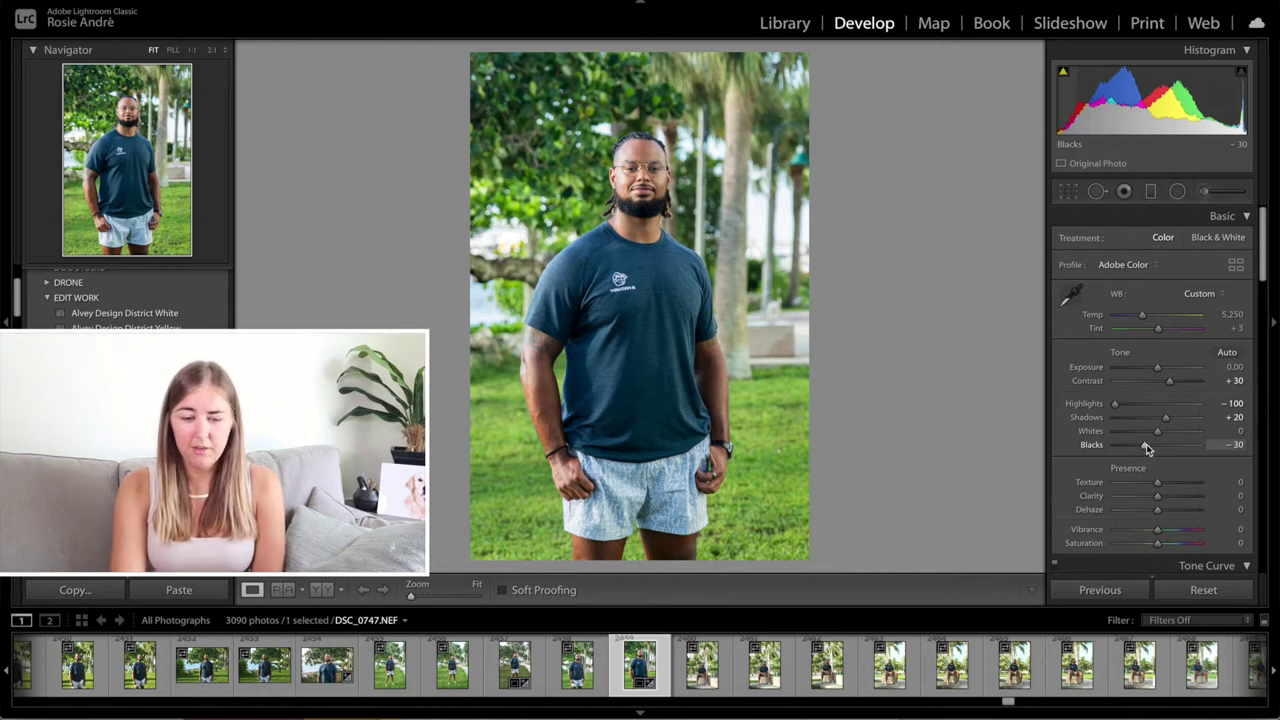
left_click(615, 195)
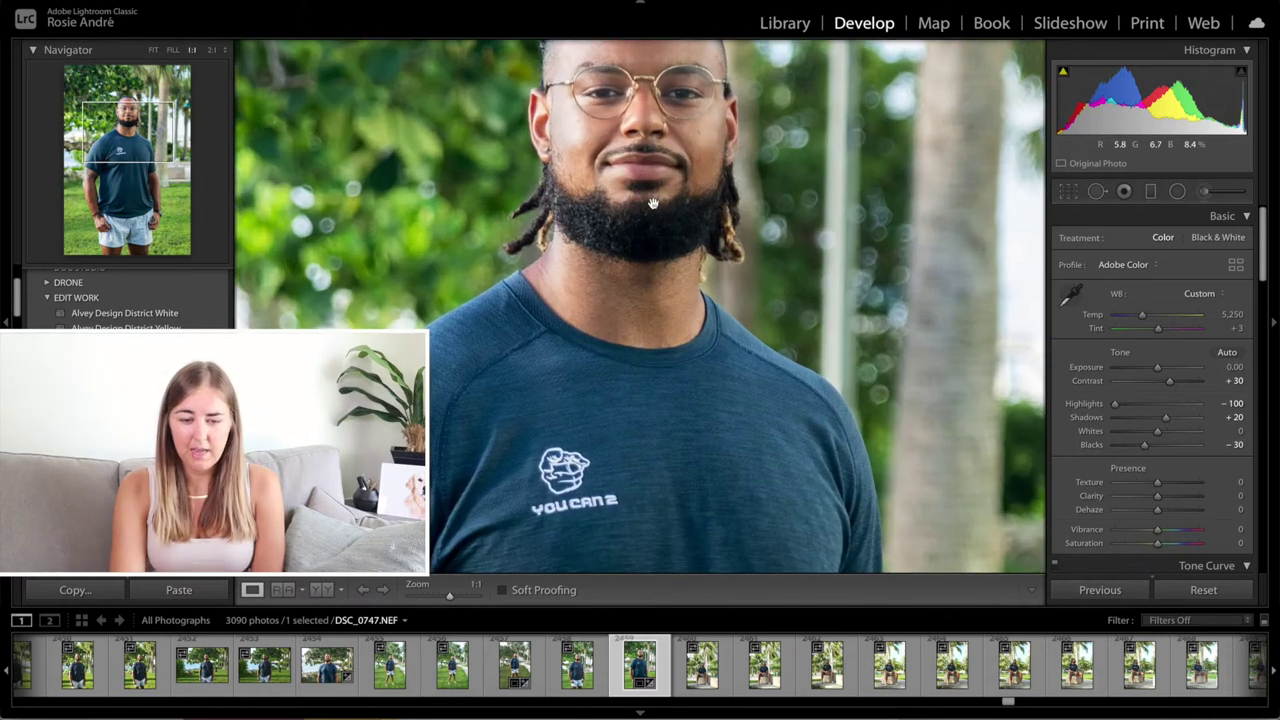
left_click_drag(651, 200, 640, 350)
left_click(639, 345)
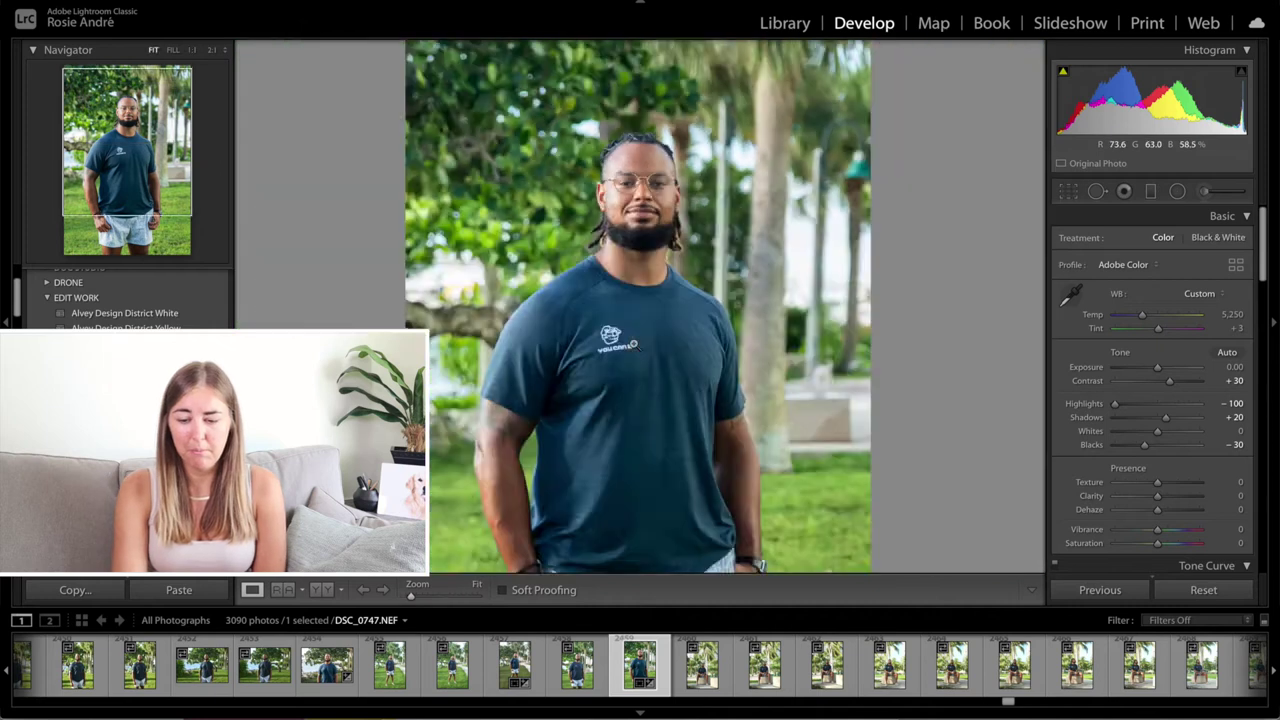
Set Clarity to +30 and Vibrance to +20.
scroll(1166, 435, "down", 2)
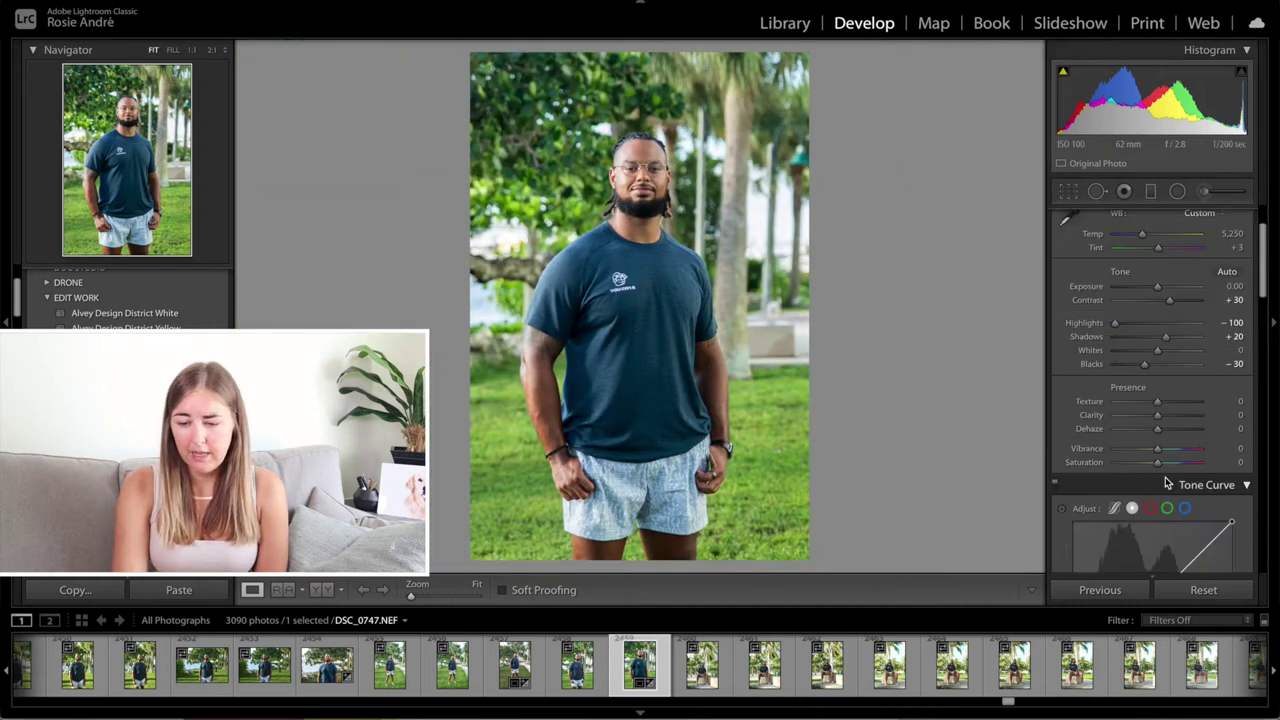
left_click(1165, 415)
left_click_drag(1164, 417, 1172, 422)
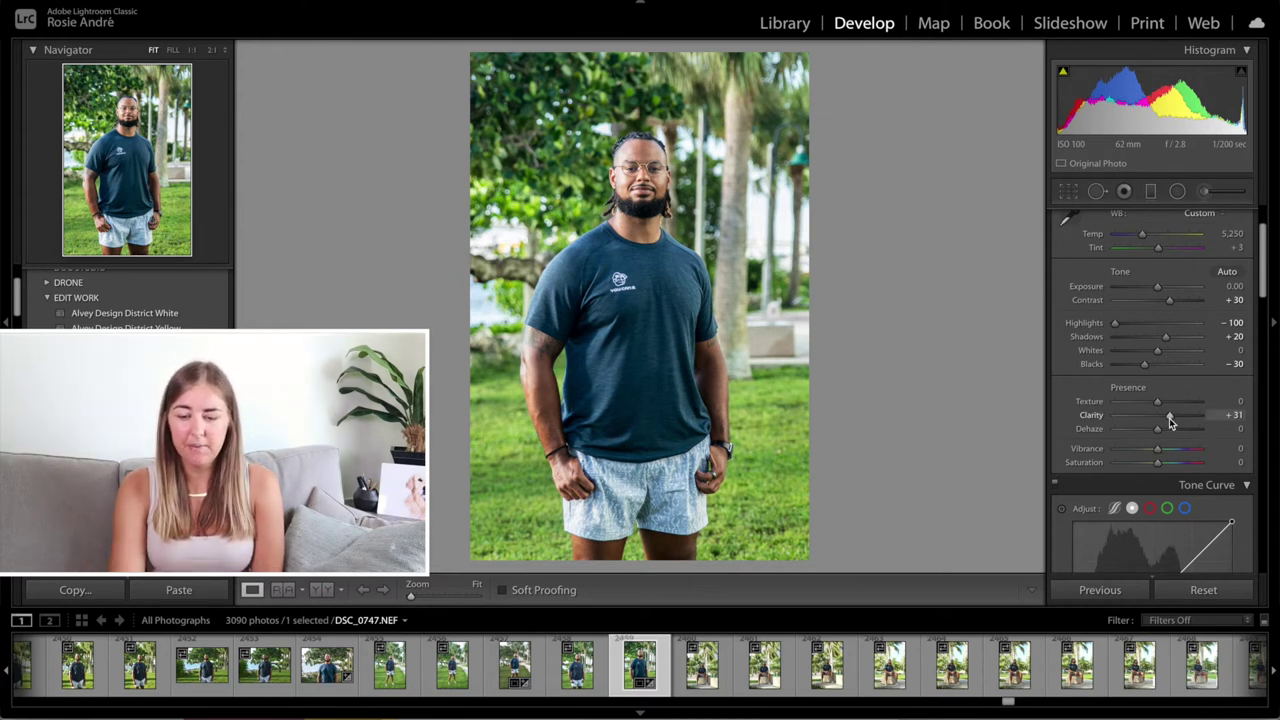
key("Down")
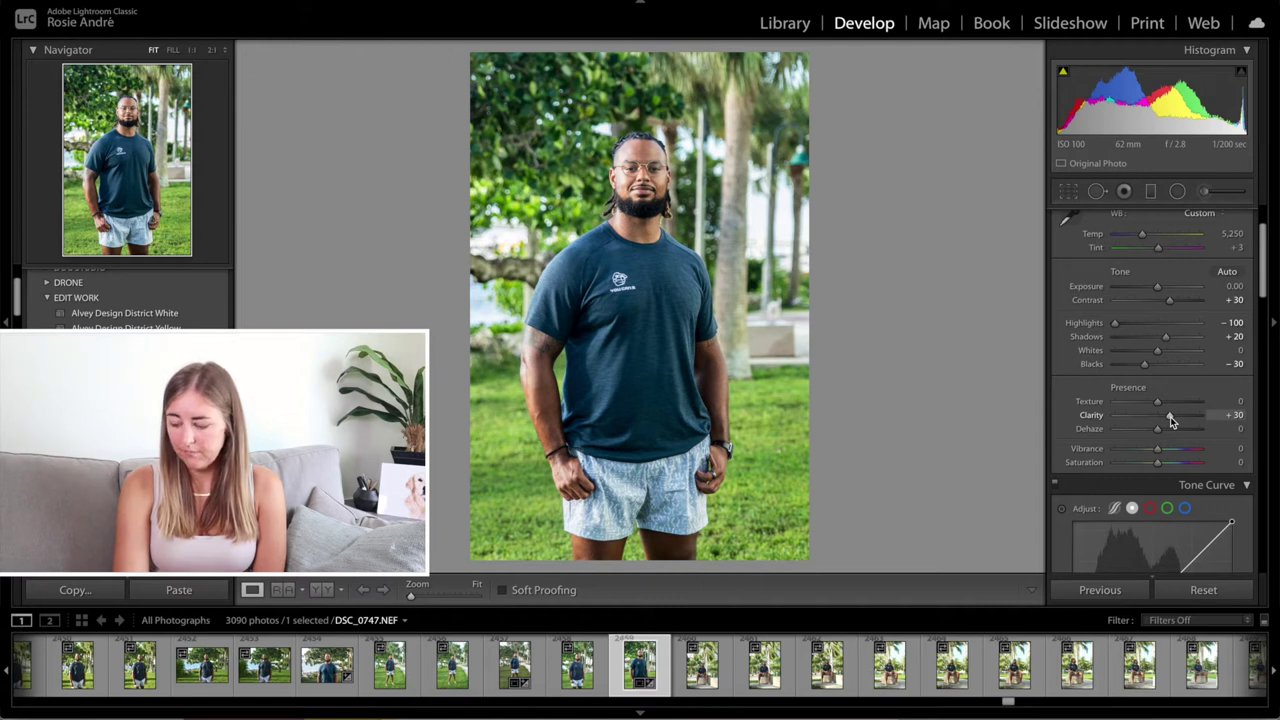
left_click_drag(1155, 449, 1165, 451)
Reduce the Yellow and Green saturation to −50 each in the HSL adjustments.
scroll(1140, 470, "down", 6)
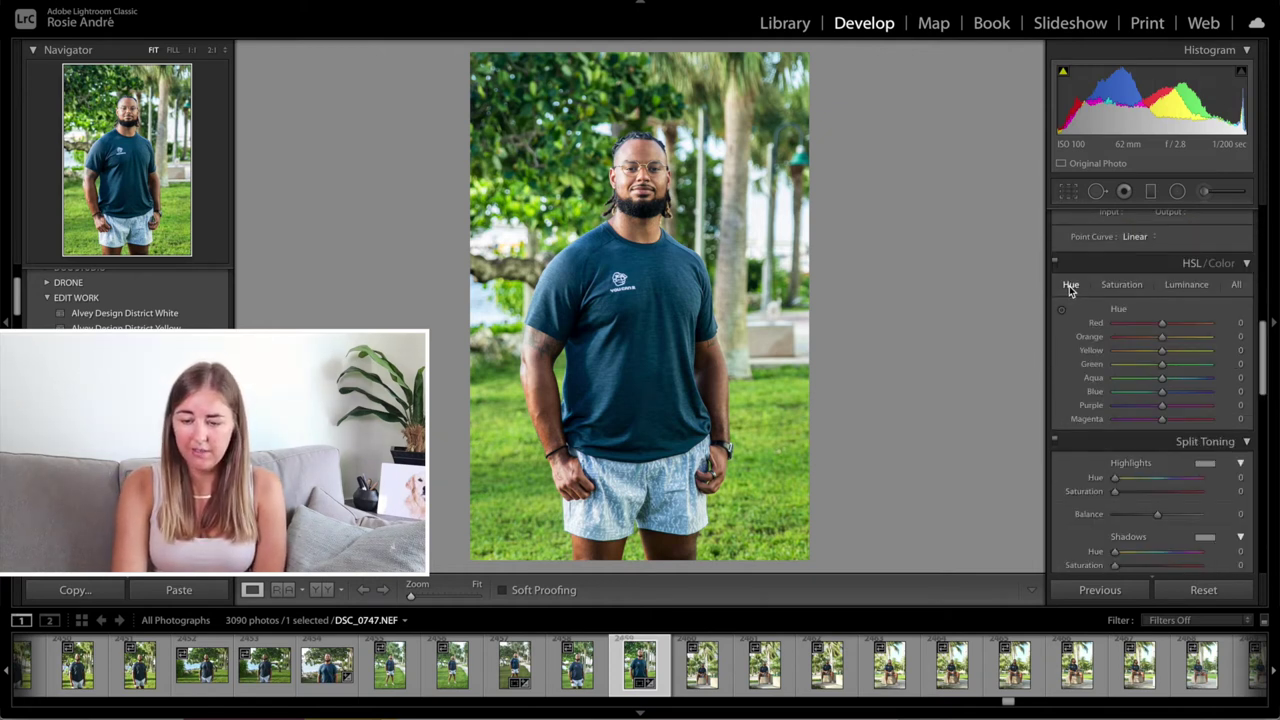
left_click(1122, 288)
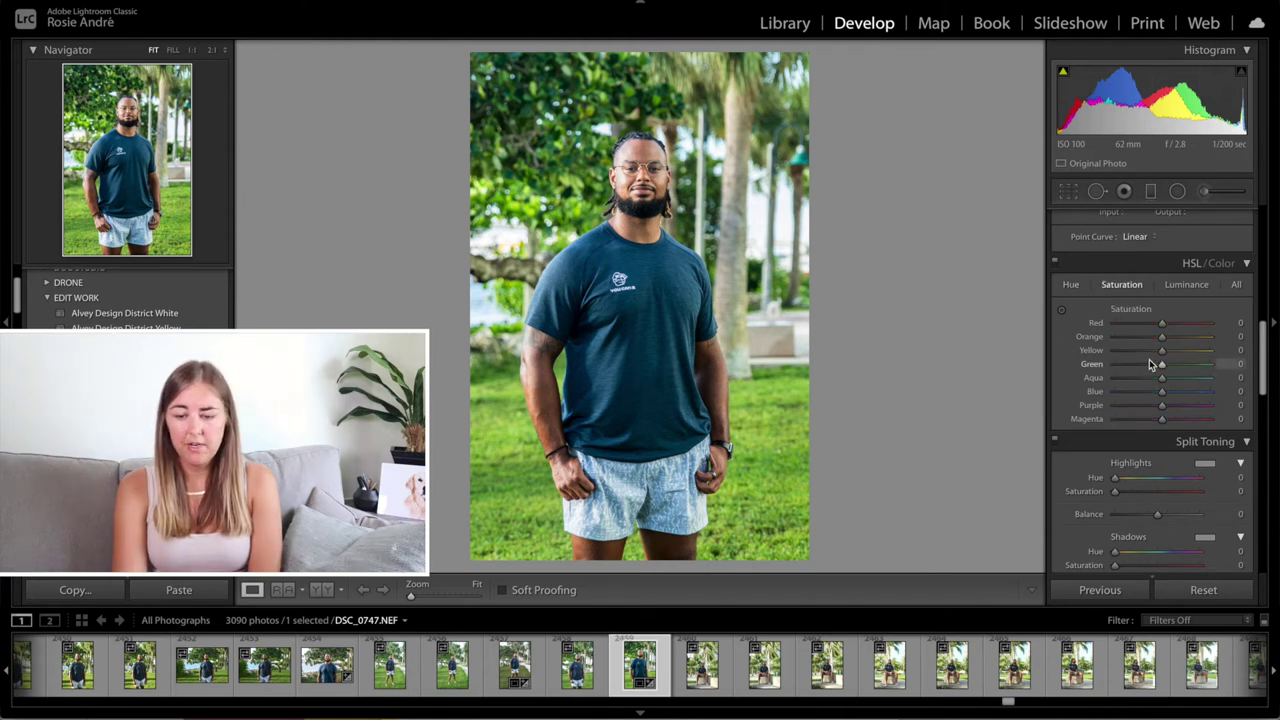
left_click_drag(1162, 354, 1138, 358)
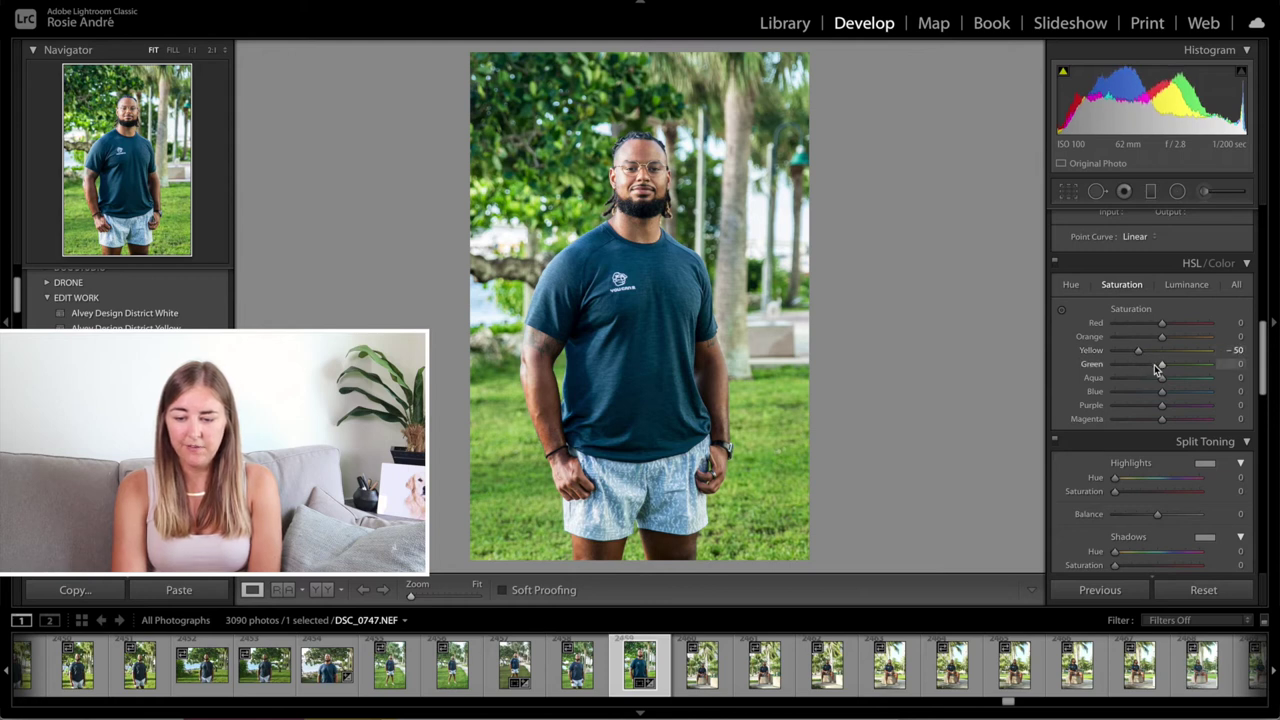
left_click_drag(1161, 365, 1139, 374)
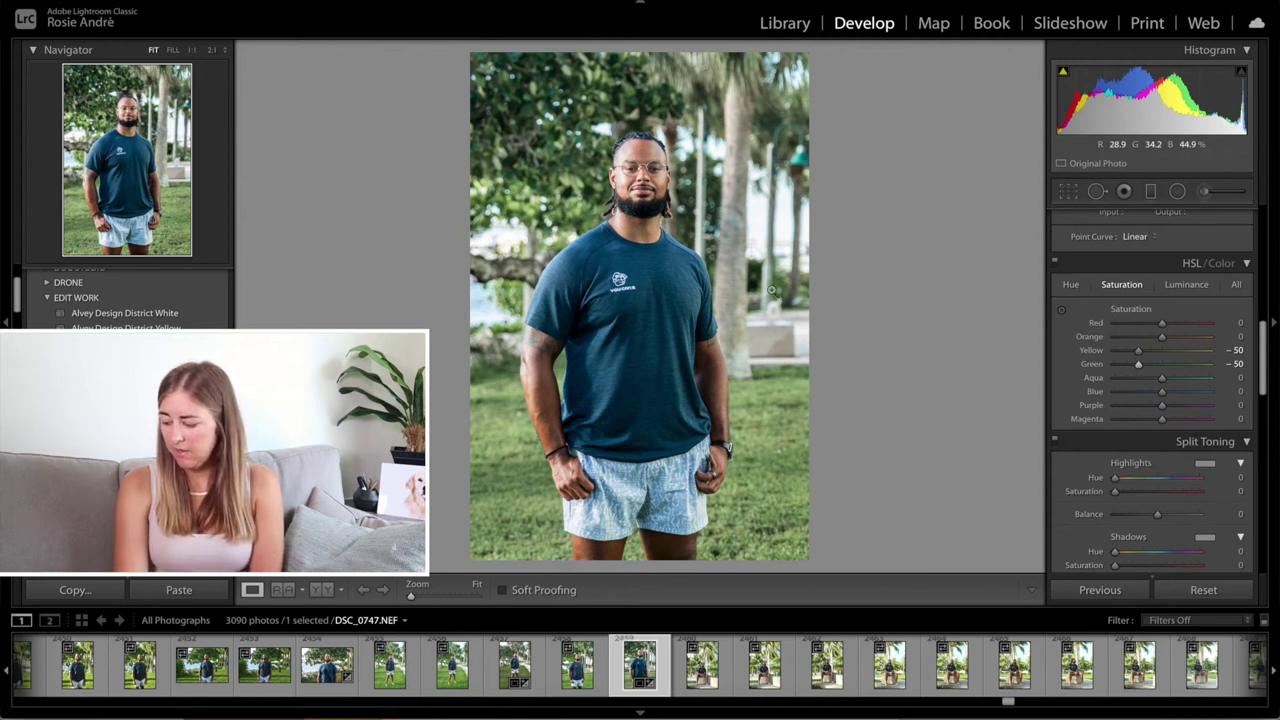
Set the HSL luminance of Yellow and Green to −50 and Orange to −20, checking the skin tone up close.
left_click(1187, 285)
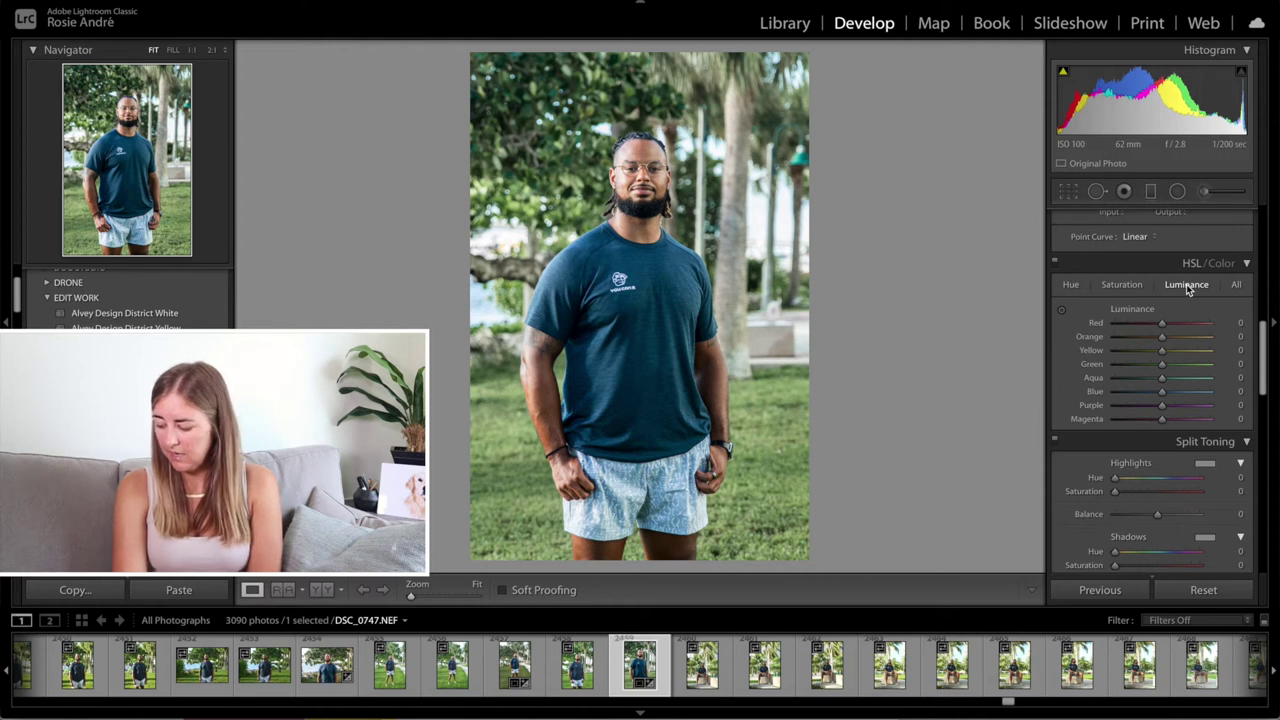
left_click_drag(1162, 351, 1138, 367)
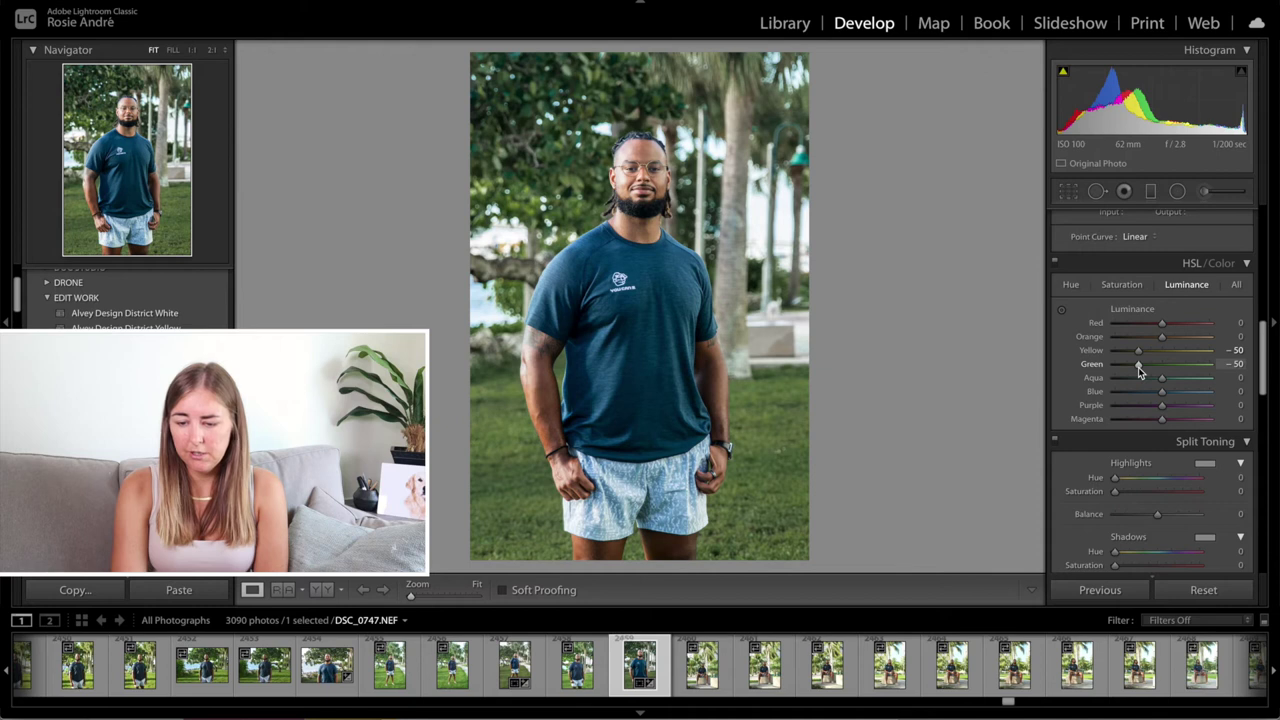
left_click_drag(1163, 336, 1155, 344)
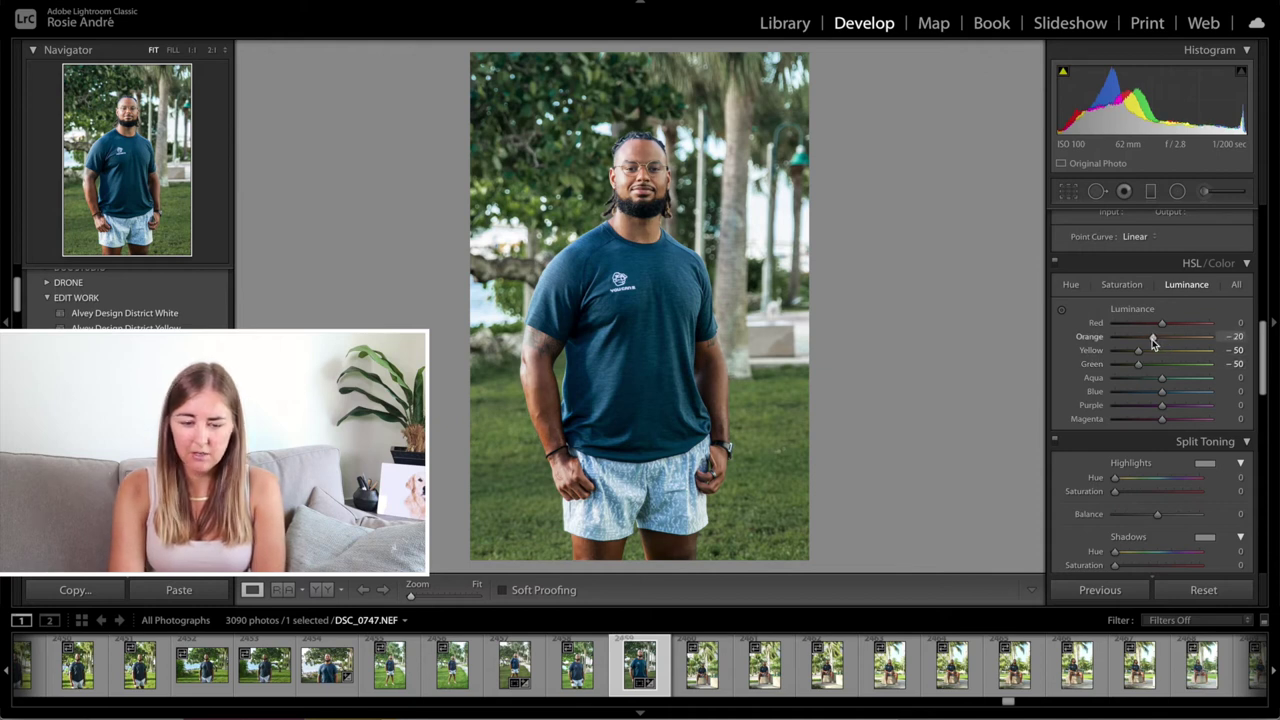
left_click(628, 157)
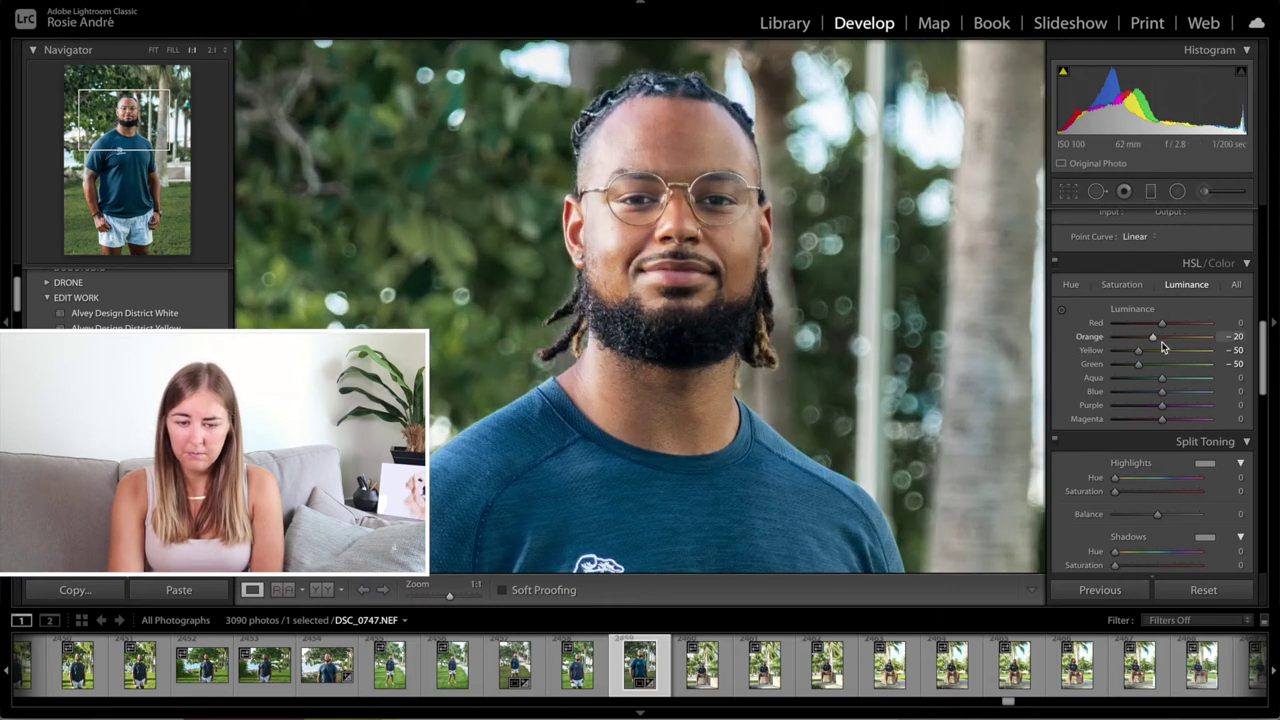
left_click_drag(1155, 343, 1155, 342)
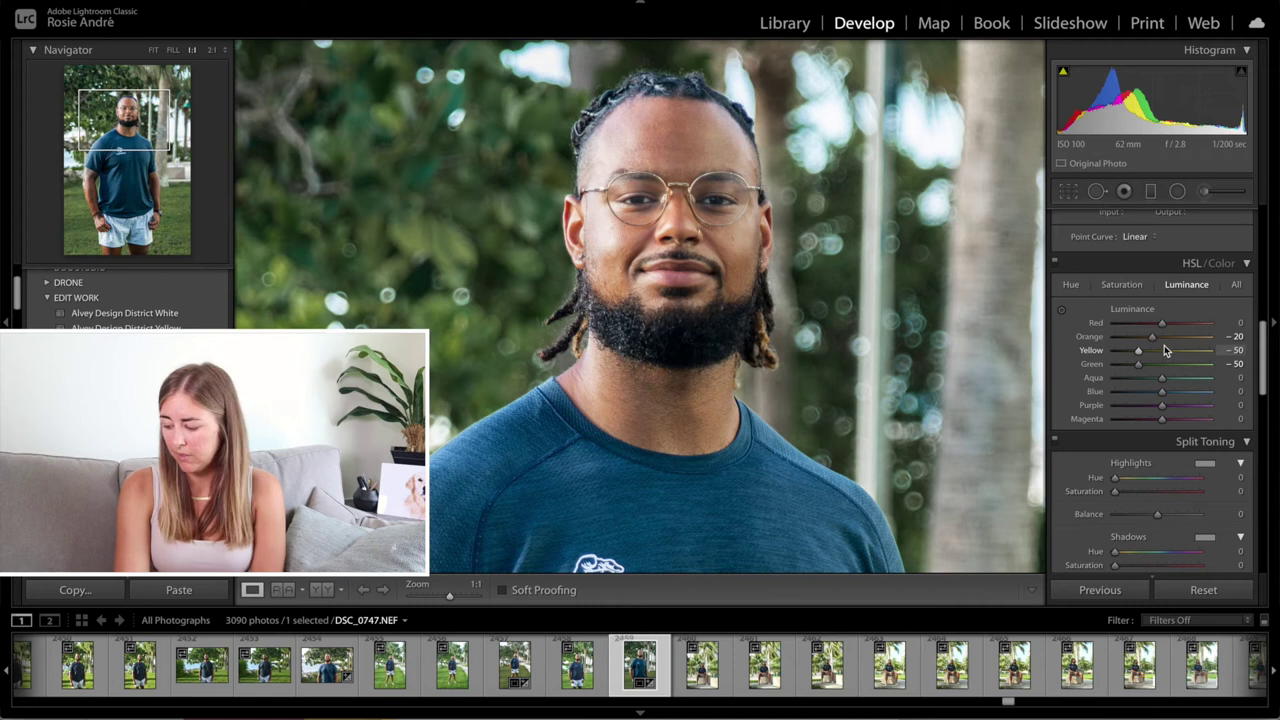
key("z")
Enable lens profile corrections for the photo.
scroll(1140, 427, "down", 1)
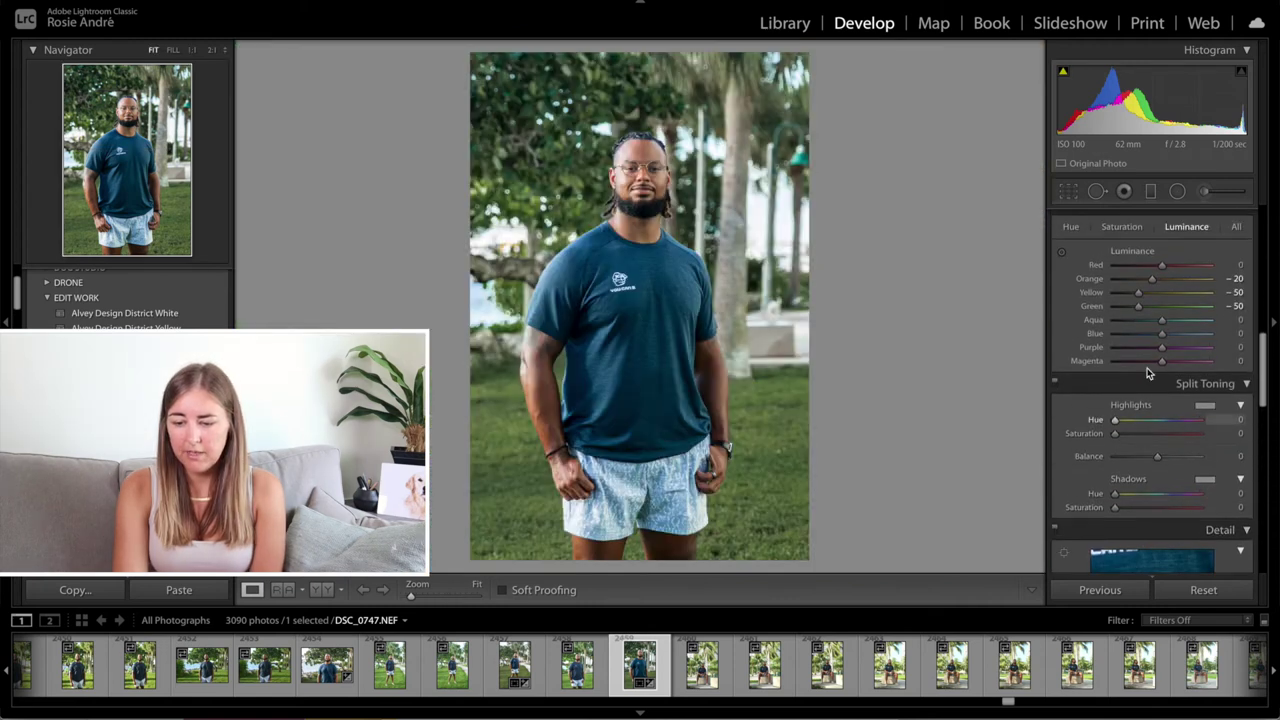
scroll(1155, 488, "down", 4)
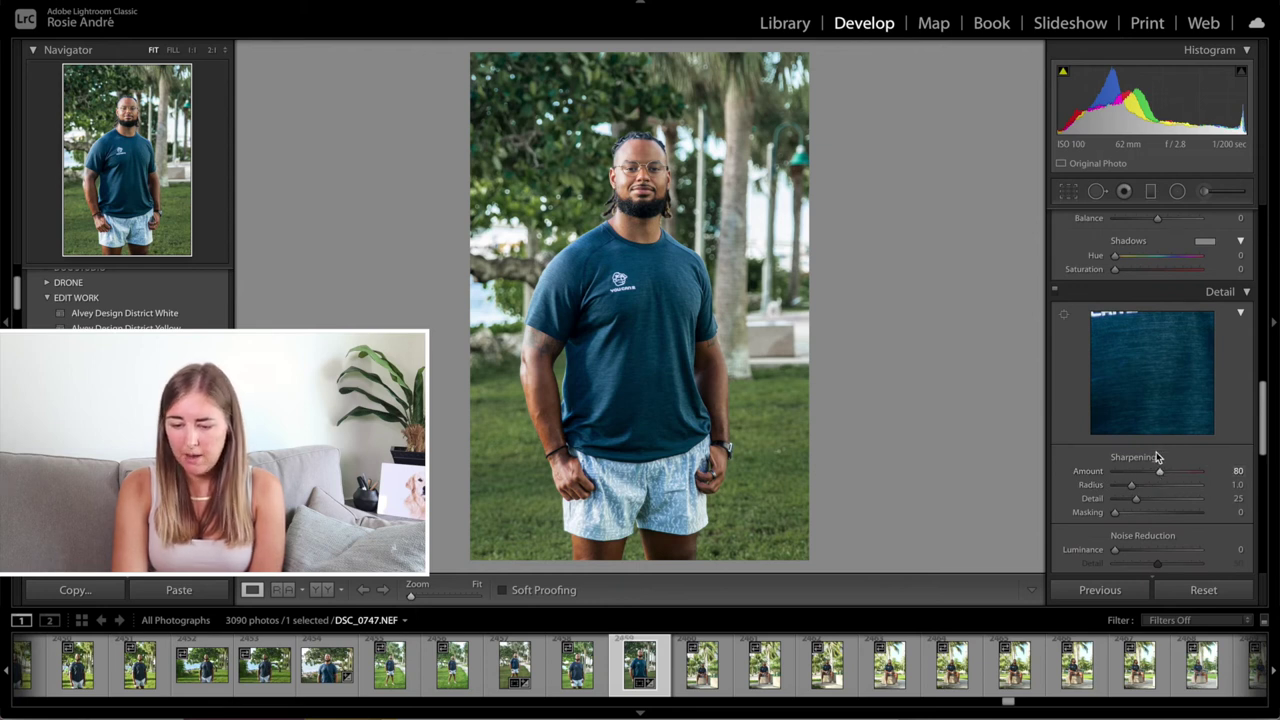
scroll(1158, 450, "down", 5)
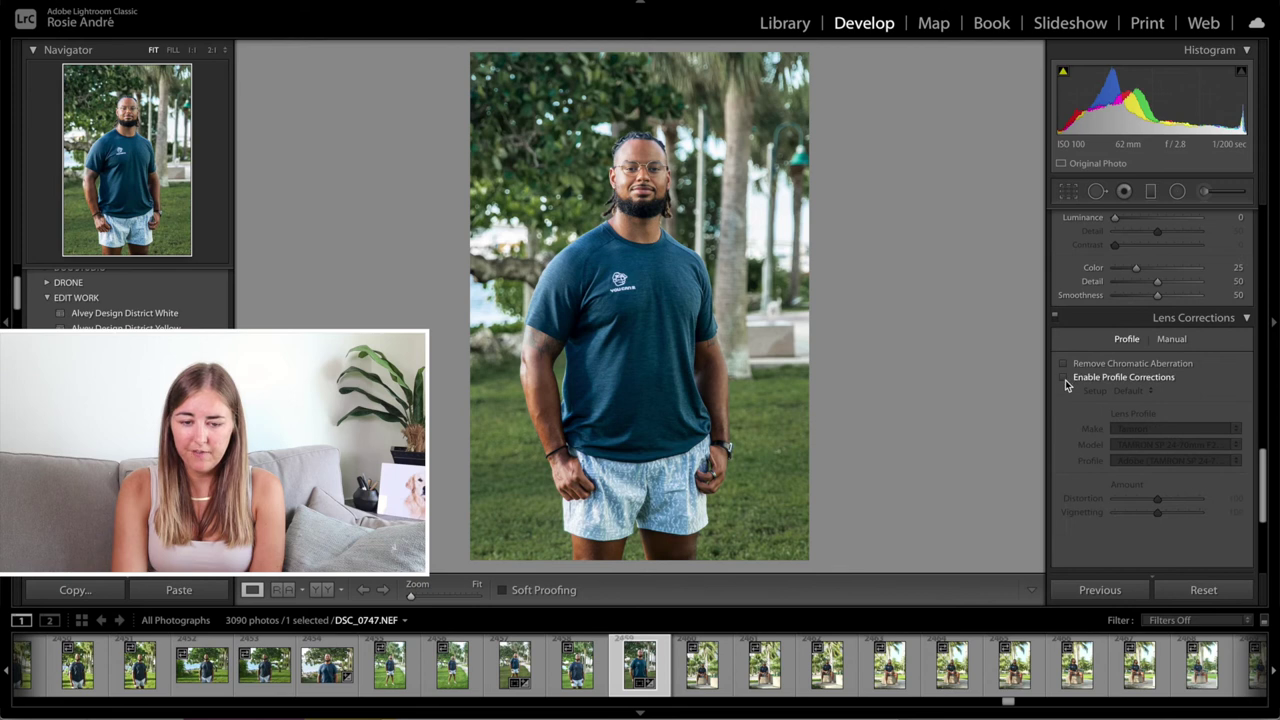
left_click(1064, 378)
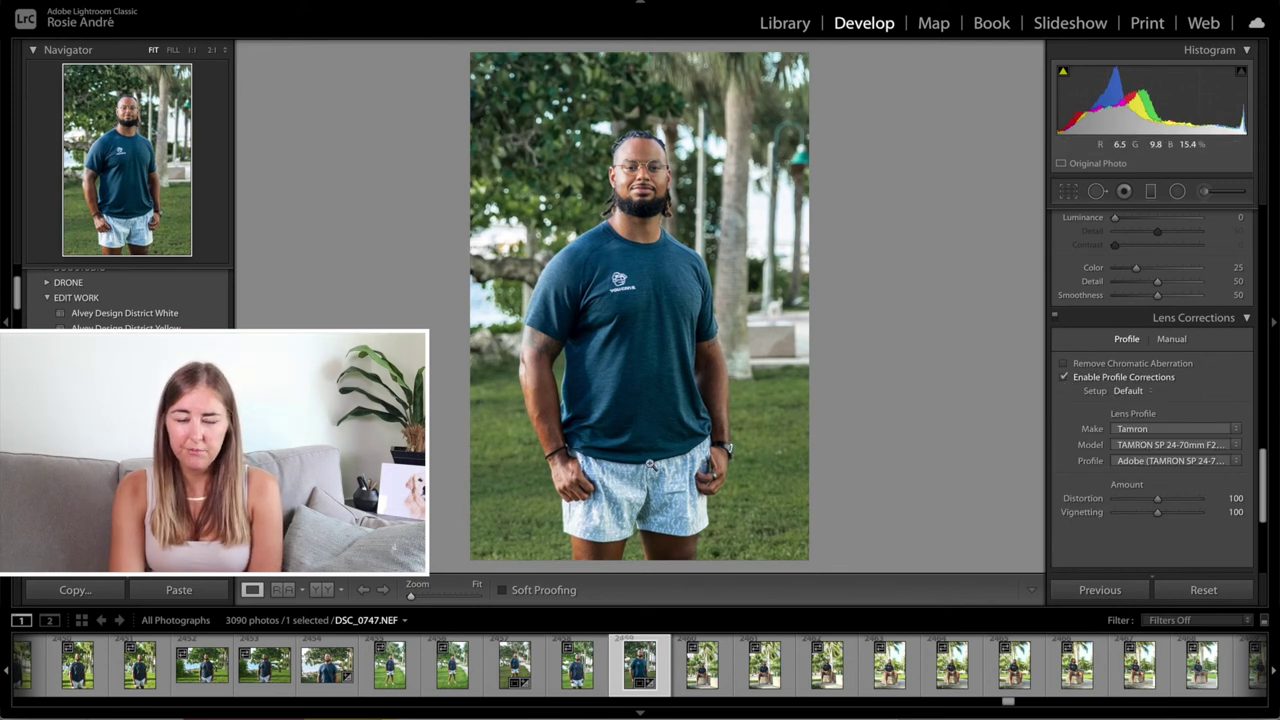
Show the before and after versions side by side and set the white balance to Temp 5,600 and Tint +13.
left_click(320, 590)
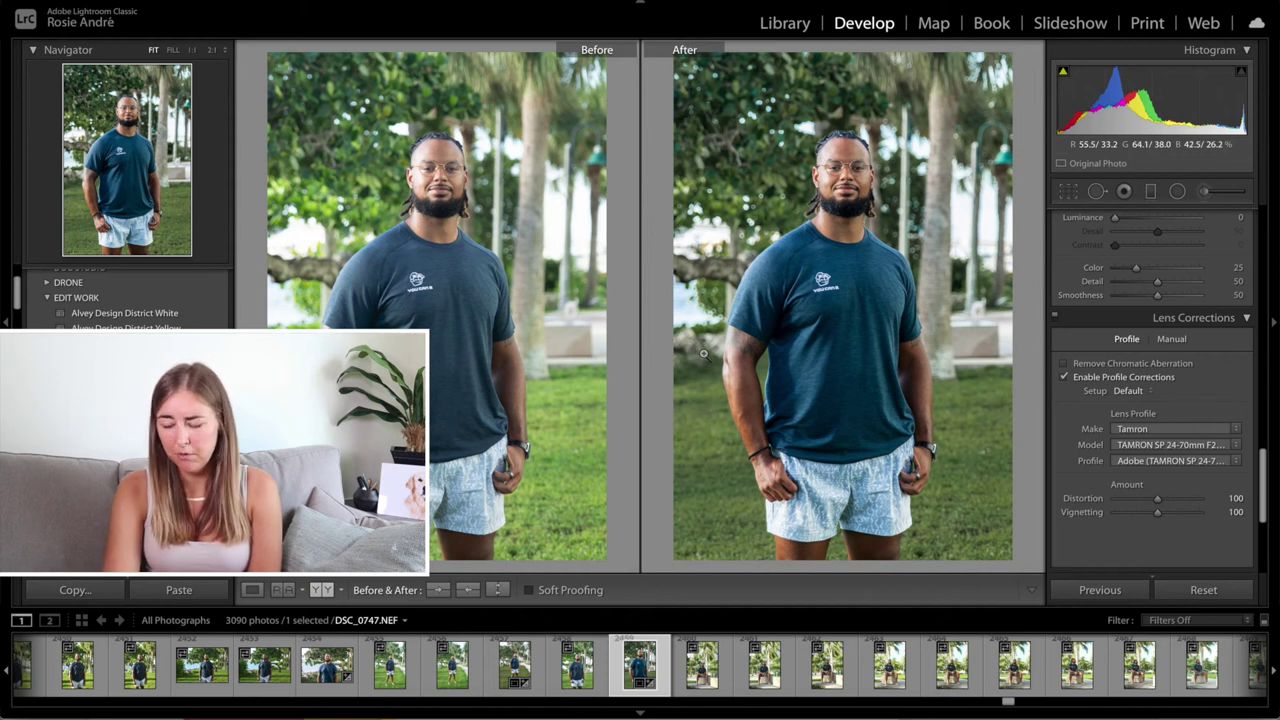
scroll(1110, 345, "up", 15)
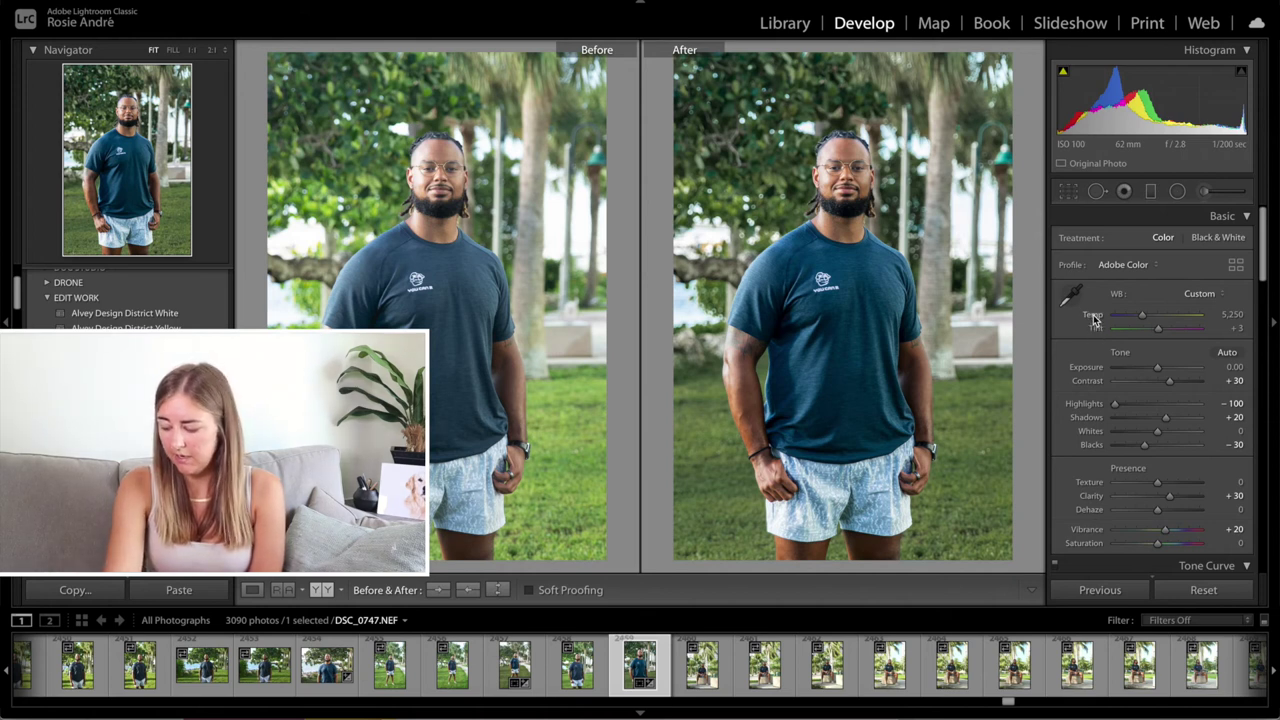
mouse_move(1094, 318)
key("plus")
key("plus")
key("plus")
key("plus")
key("plus")
key("plus")
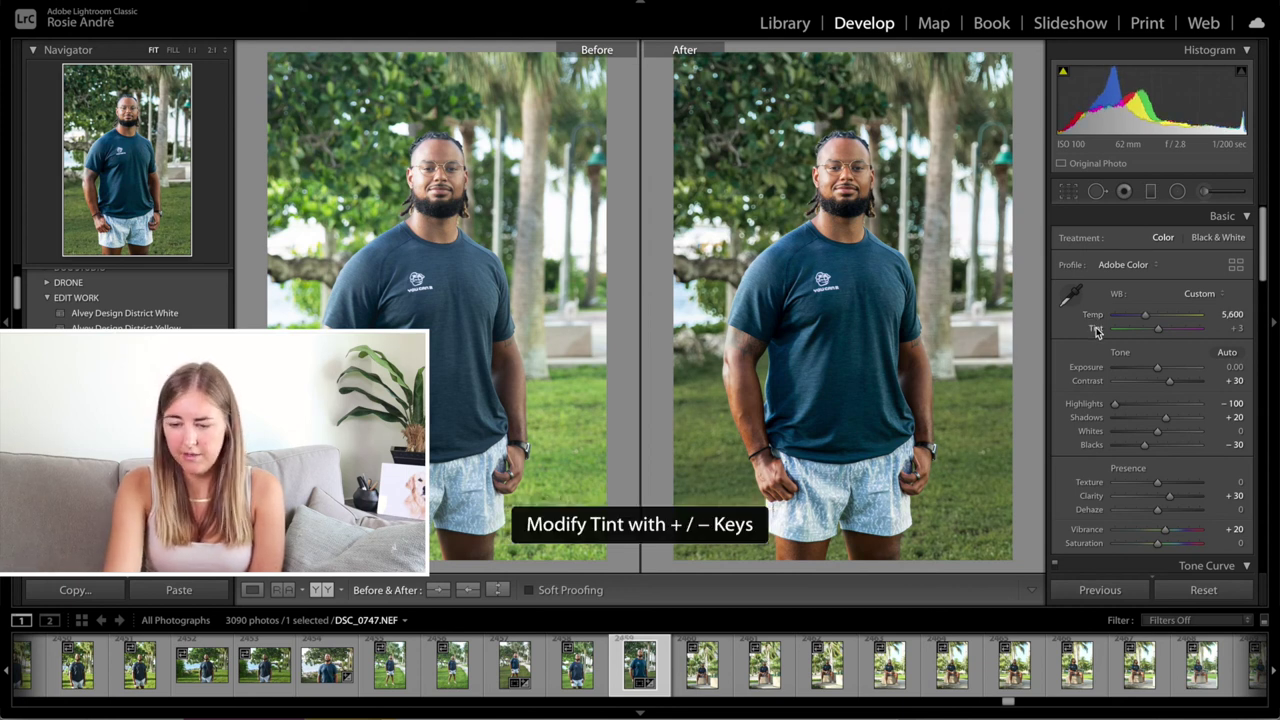
key("plus")
key("plus")
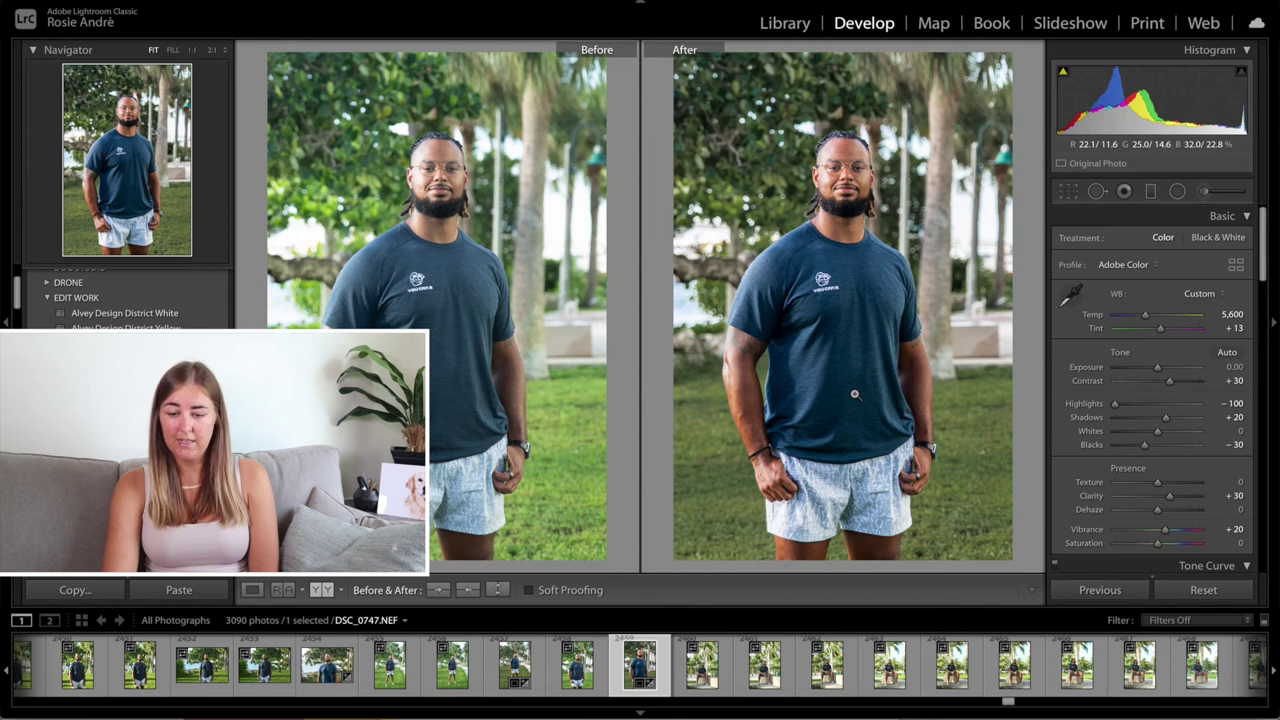
scroll(1205, 460, "down", 5)
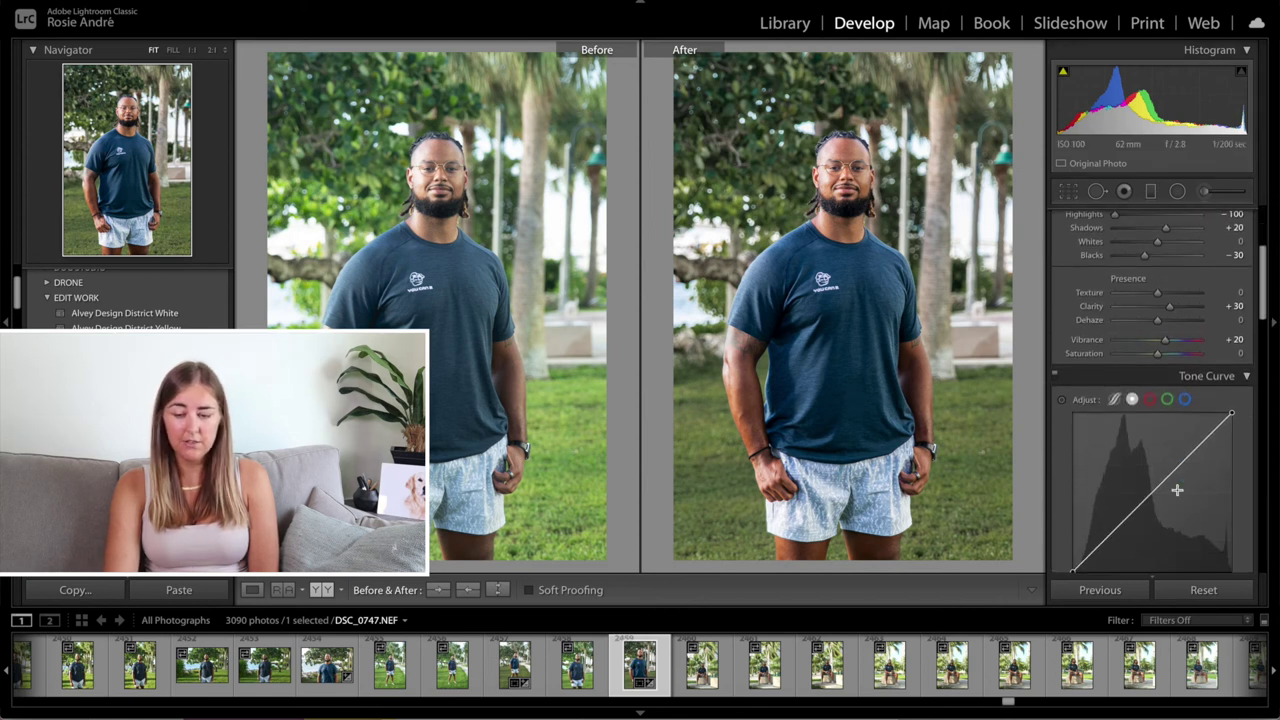
scroll(1178, 493, "down", 3)
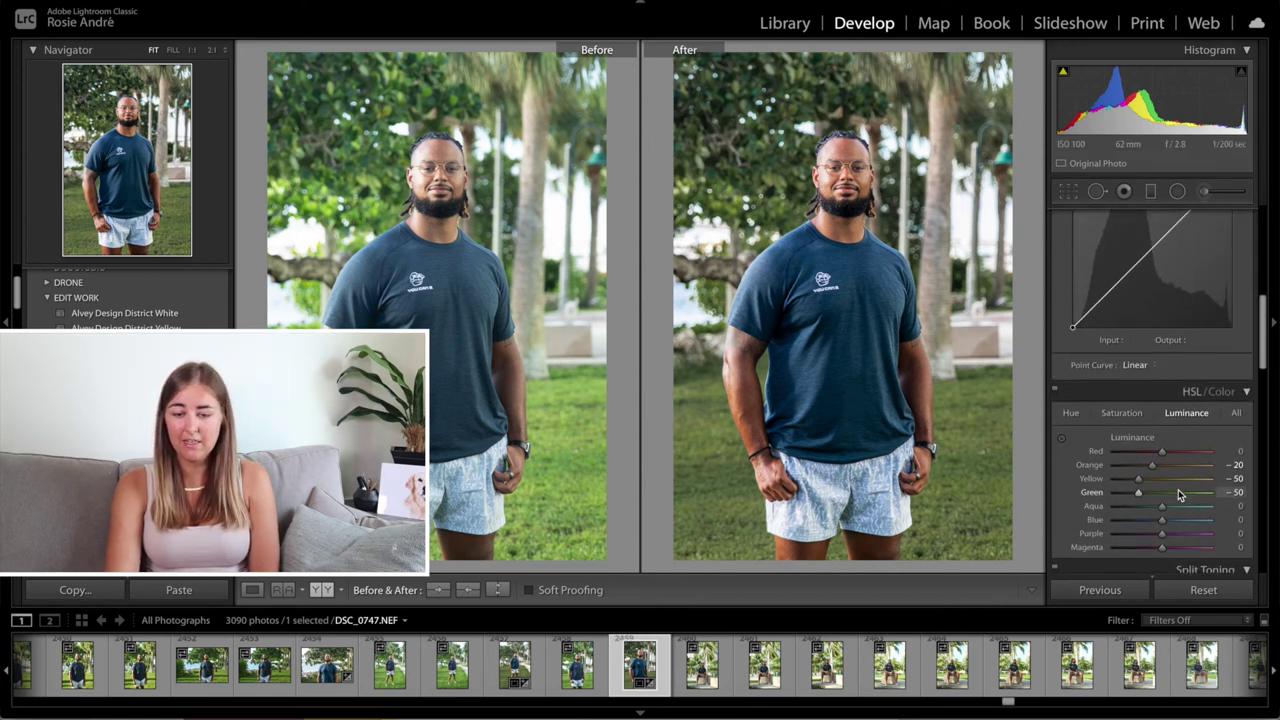
scroll(1178, 493, "up", 2)
scroll(1178, 493, "up", 2)
scroll(1178, 493, "down", 5)
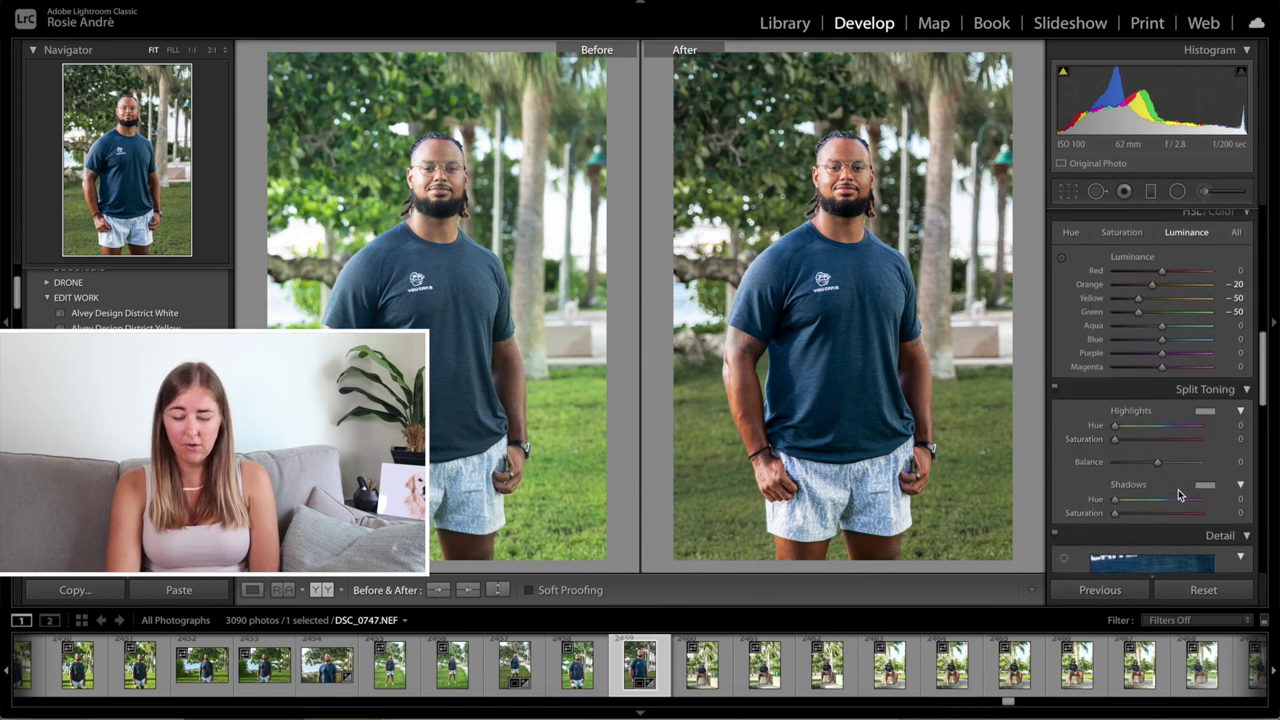
Try lowering Exposure to −0.35 and reset it to its default.
scroll(1178, 489, "up", 10)
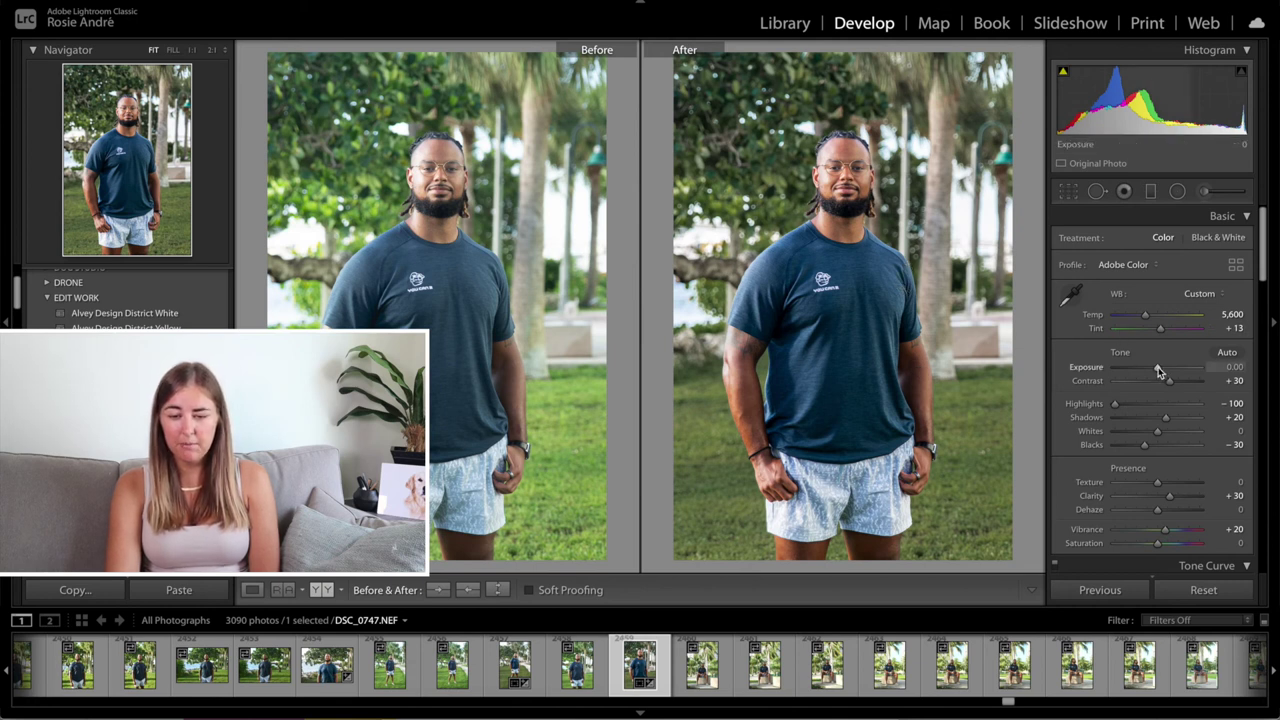
left_click_drag(1158, 370, 1155, 372)
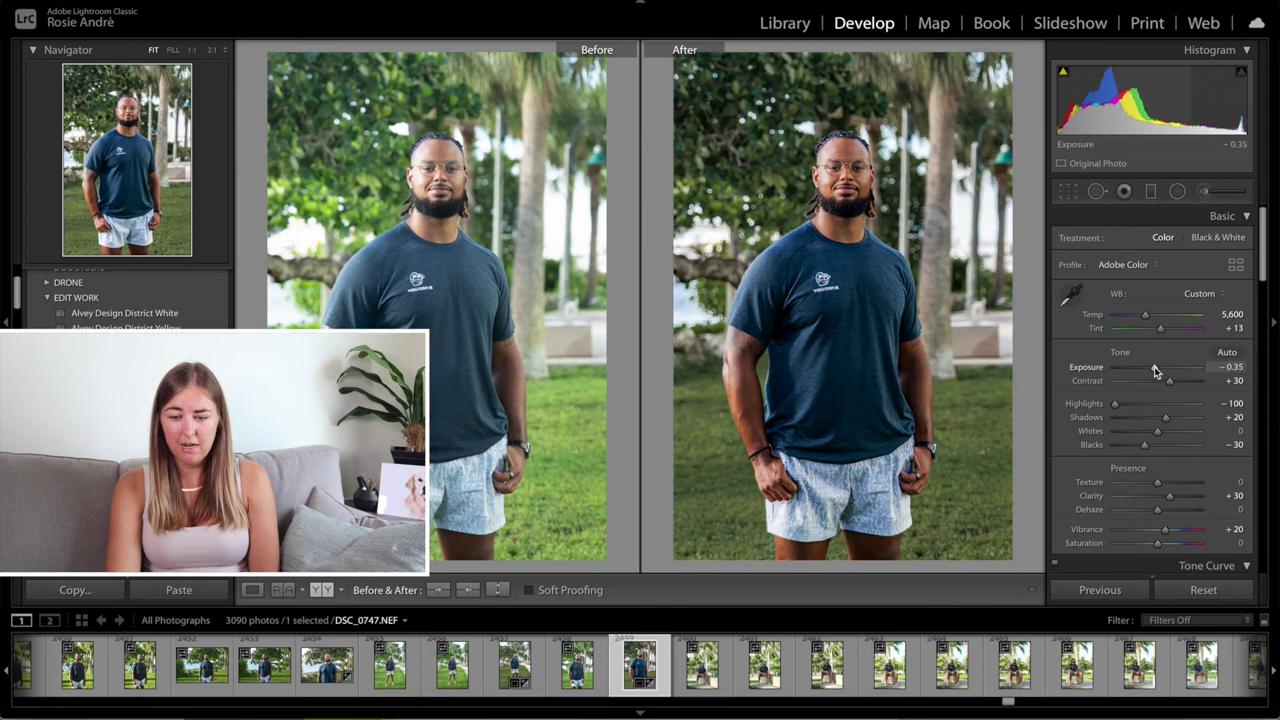
double_click(1156, 370)
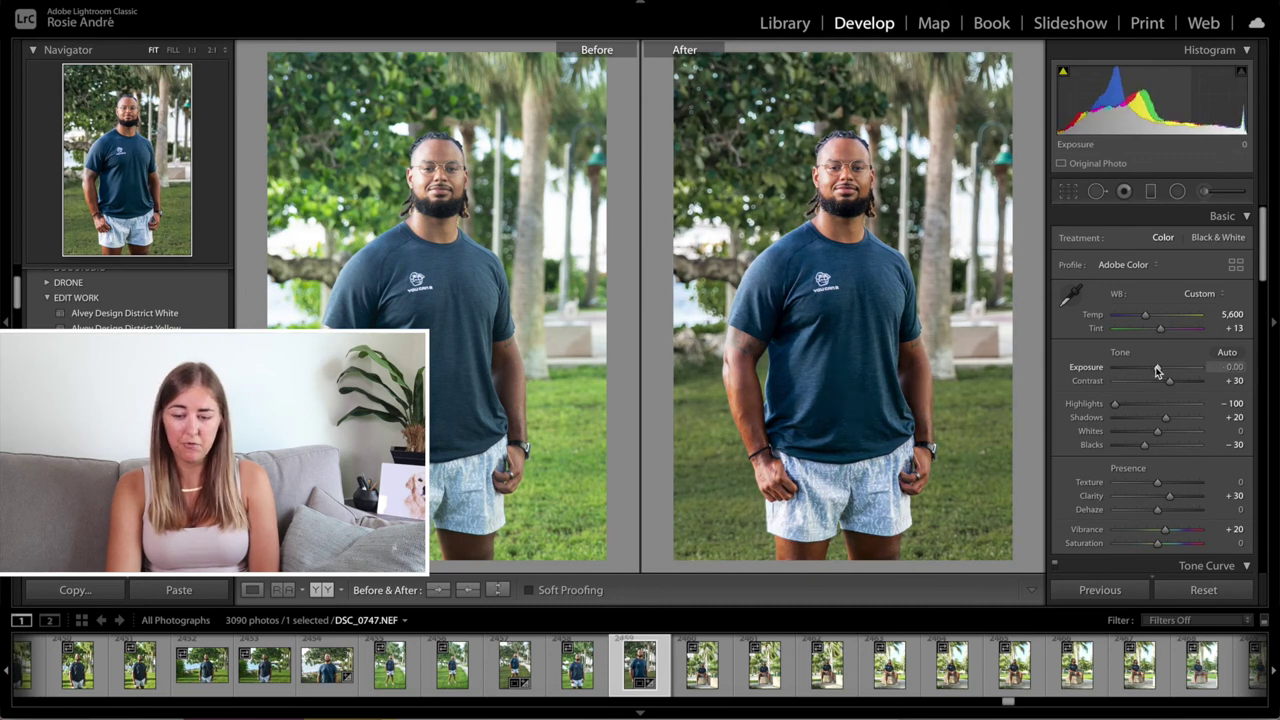